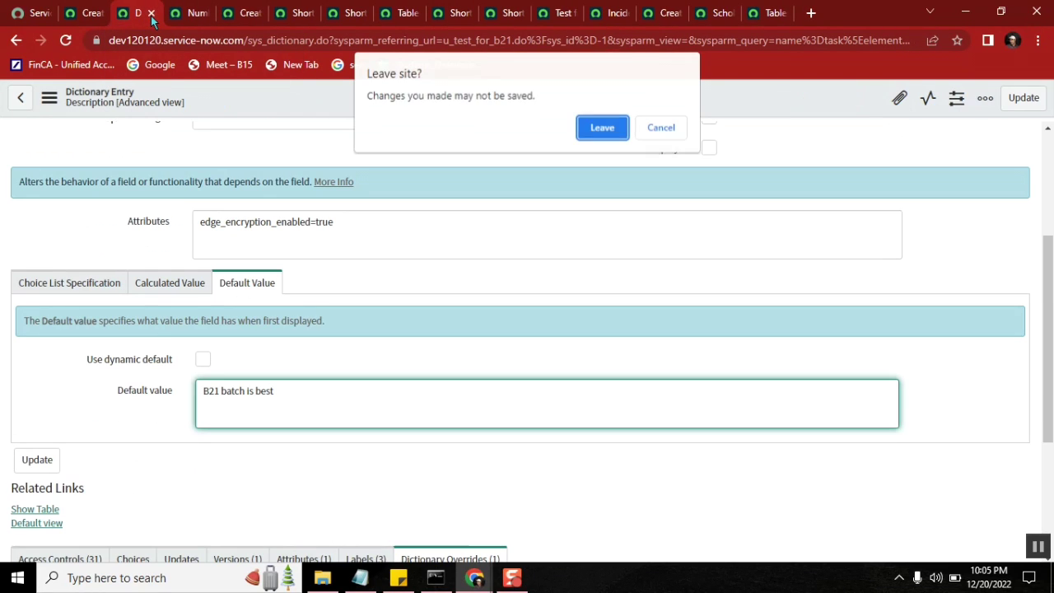
Step: Discard unsaved changes and close the leftover dictionary, Task and list tabs
left_click(601, 127)
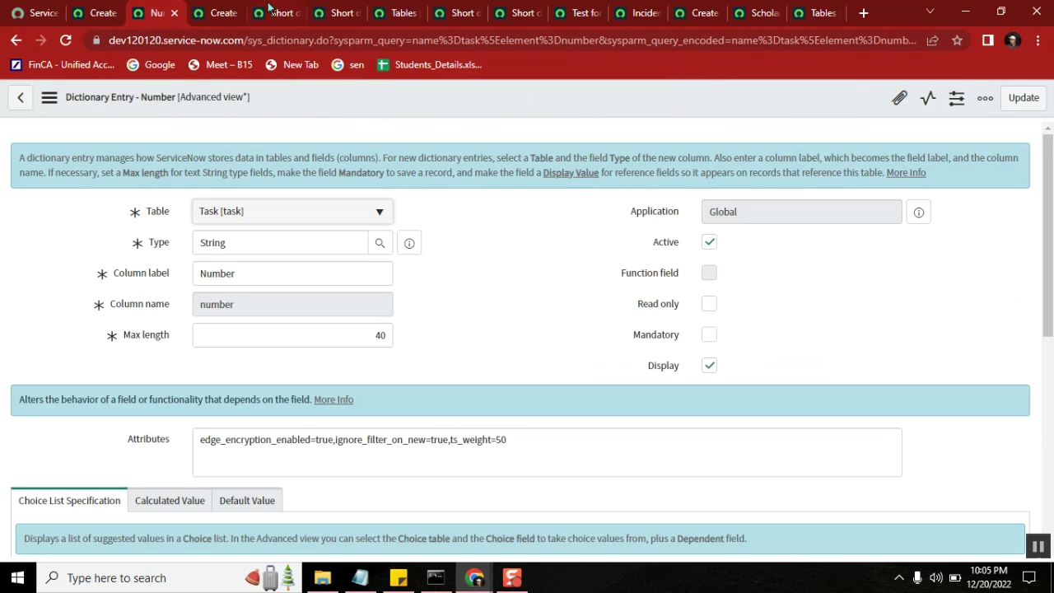
left_click(174, 13)
left_click(174, 13)
left_click(174, 14)
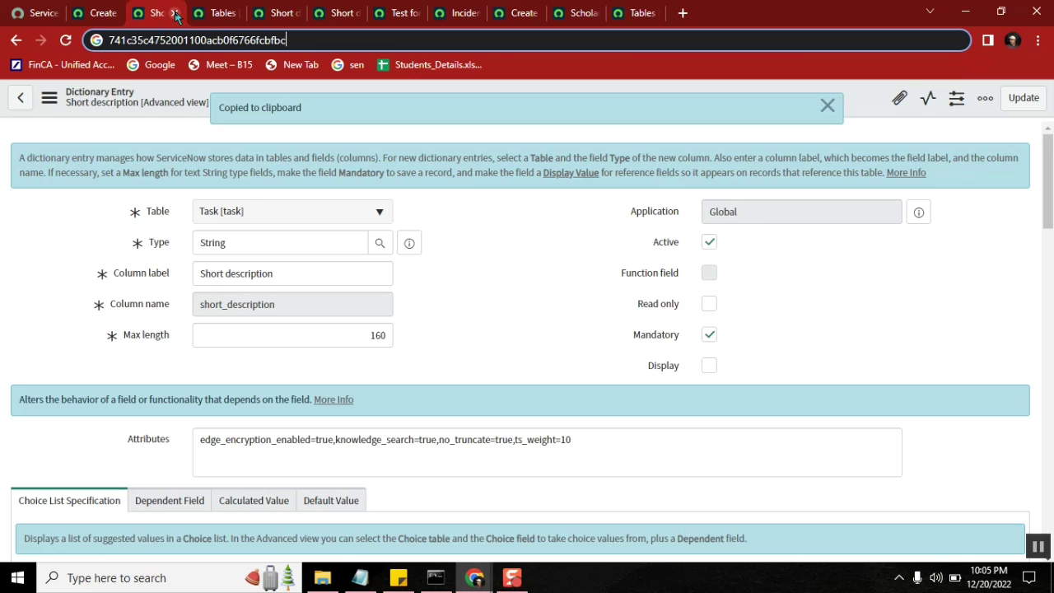
left_click(174, 13)
left_click(173, 13)
left_click(174, 13)
left_click(174, 13)
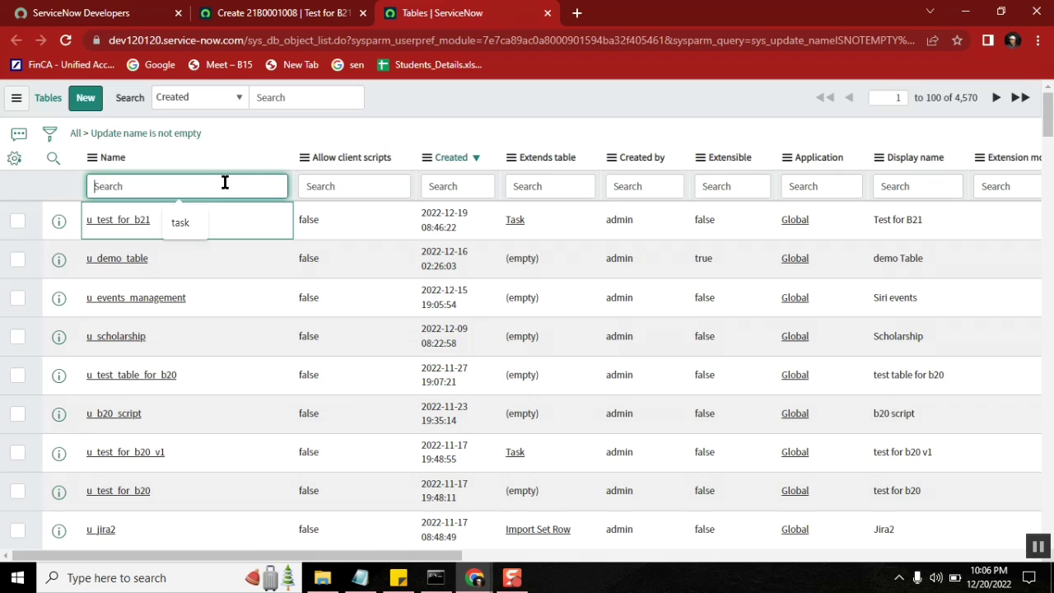
Step: Filter Tables by rm_ and copy rm_story into the navigator to open a new Story form
type("rm_")
key("Return")
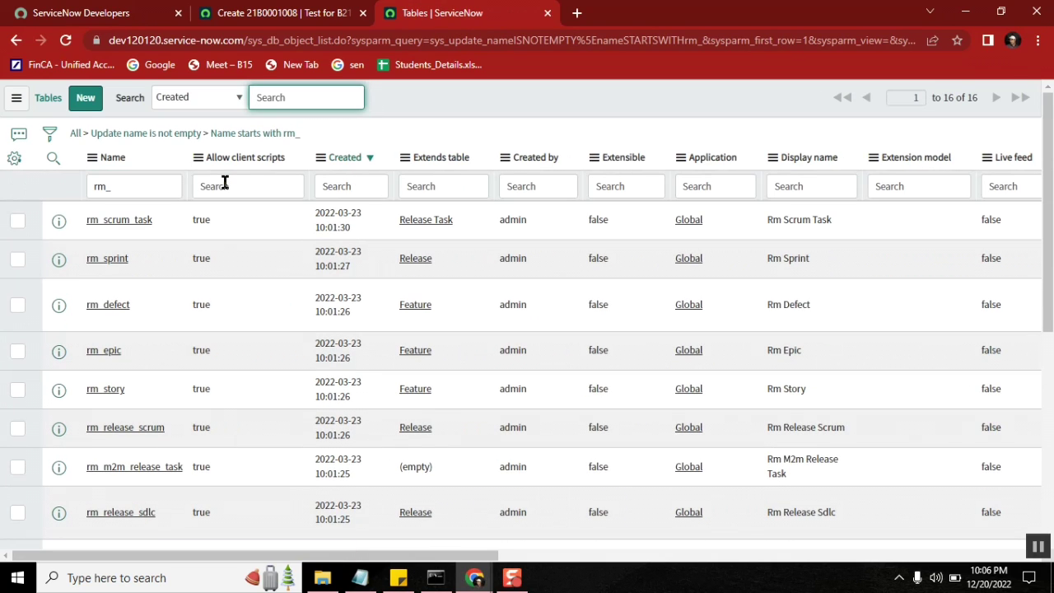
double_click(94, 389)
key("ctrl+c")
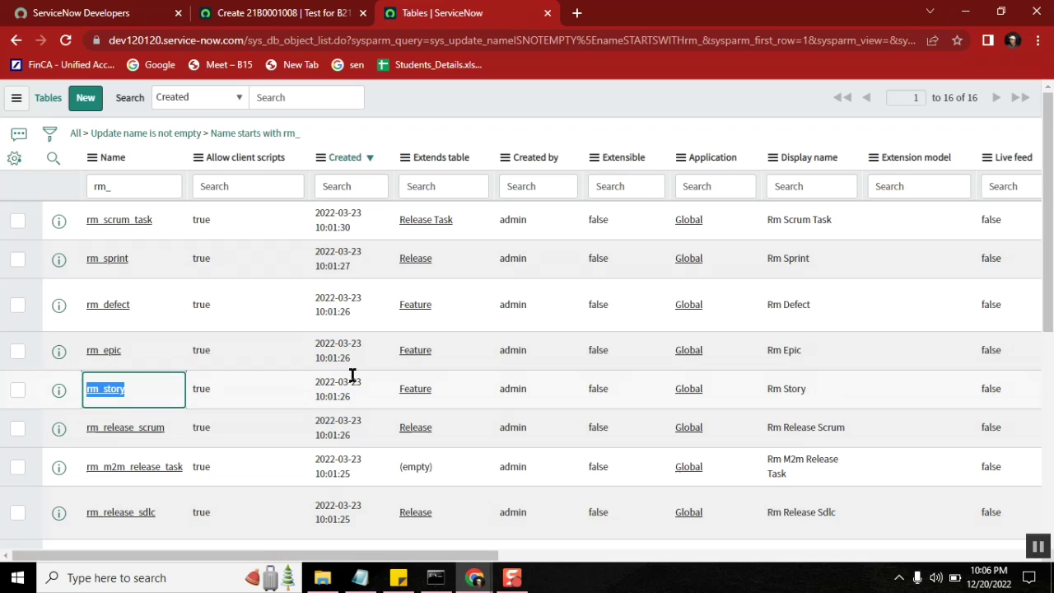
left_click(255, 13)
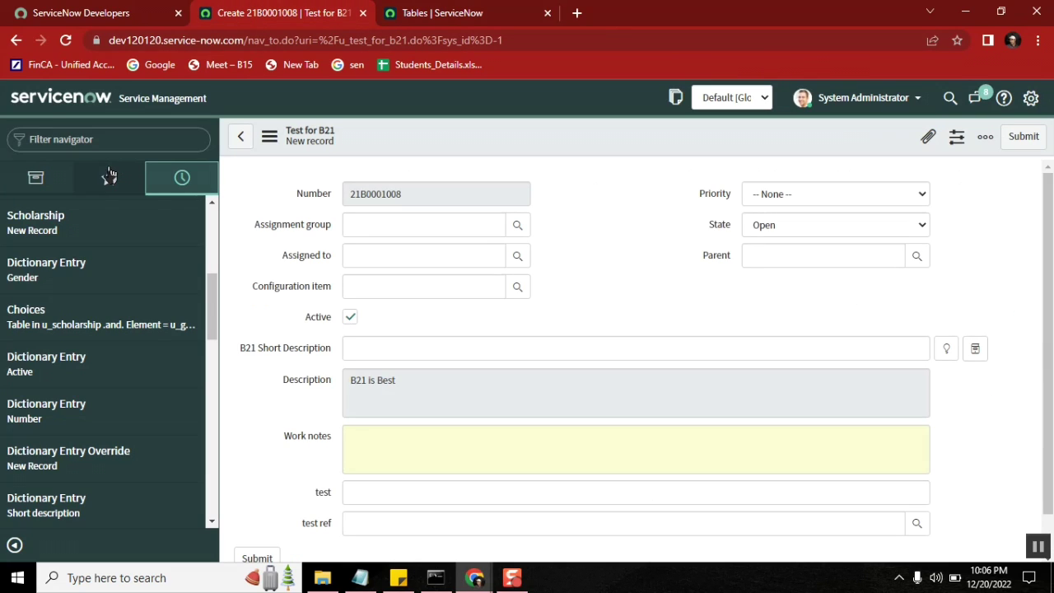
left_click(82, 144)
key("ctrl+v")
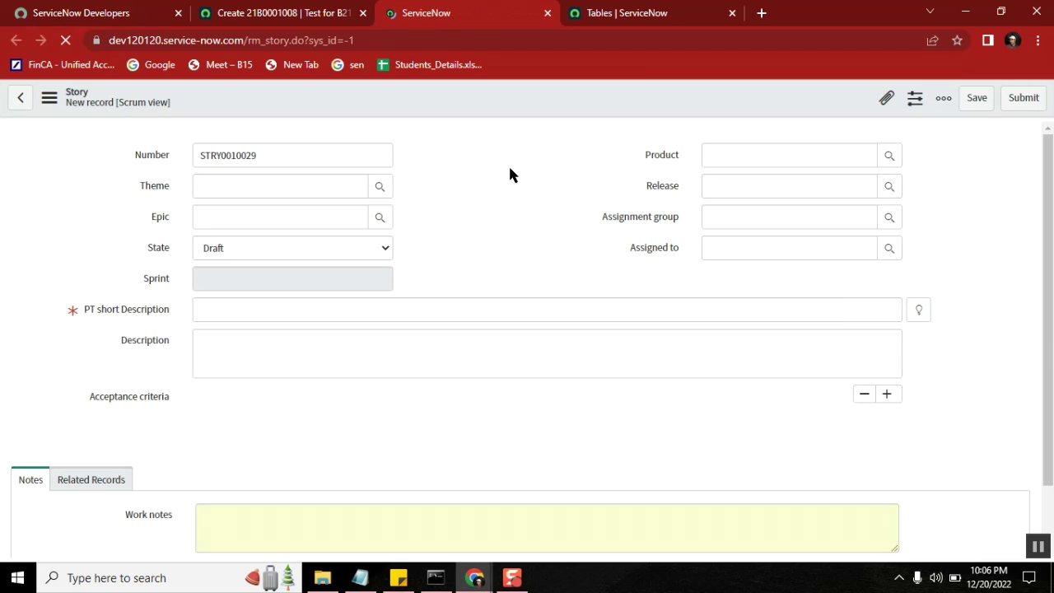
Step: Open a new Task form (TASK0026064) via task.FORM and check its Assignment group lookup
left_click(297, 15)
left_click(121, 140)
type("ta")
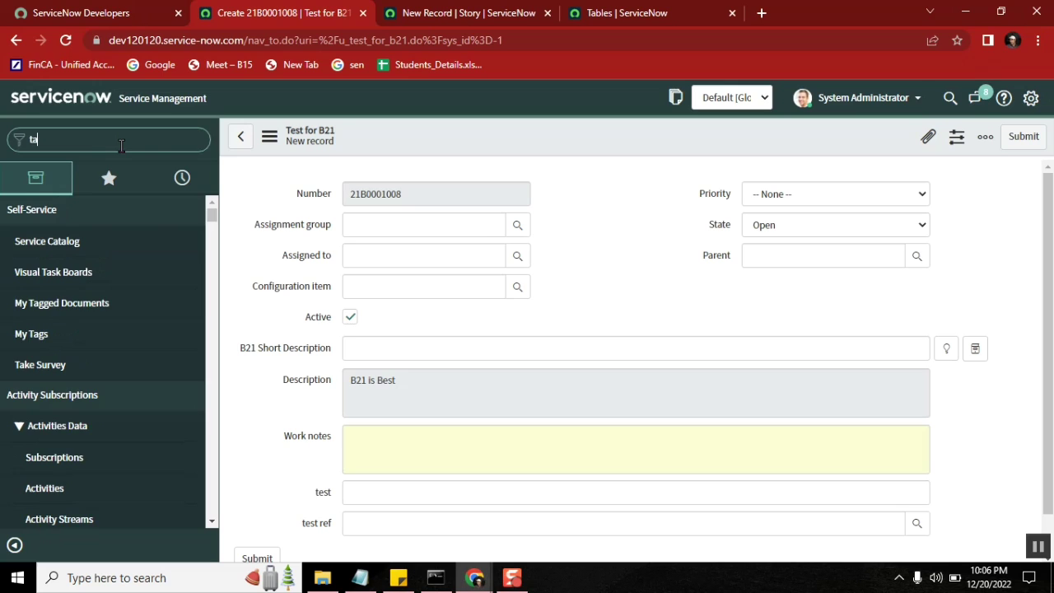
type("sk.FORM")
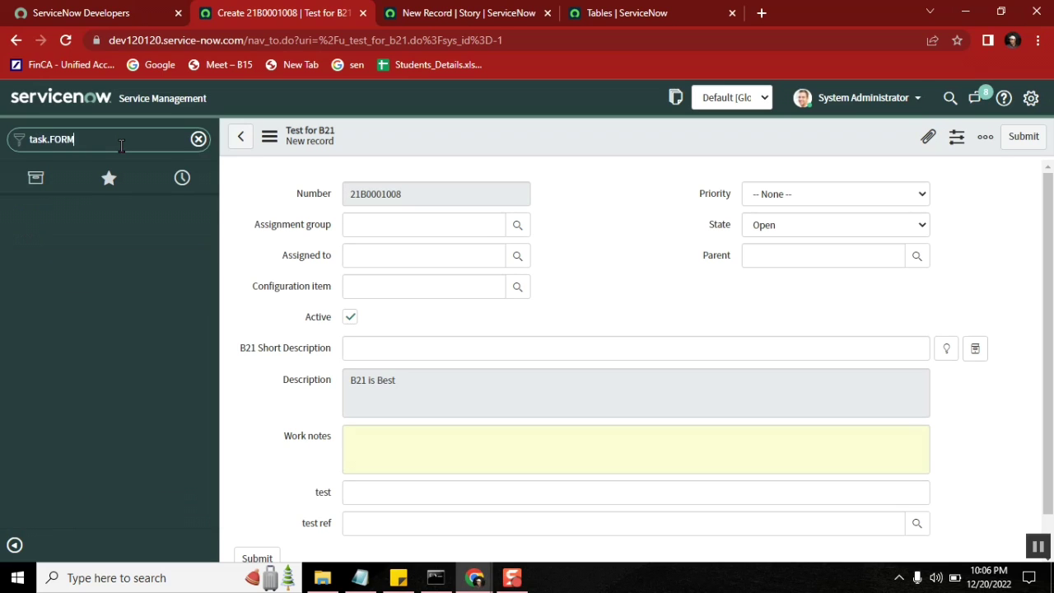
key("Return")
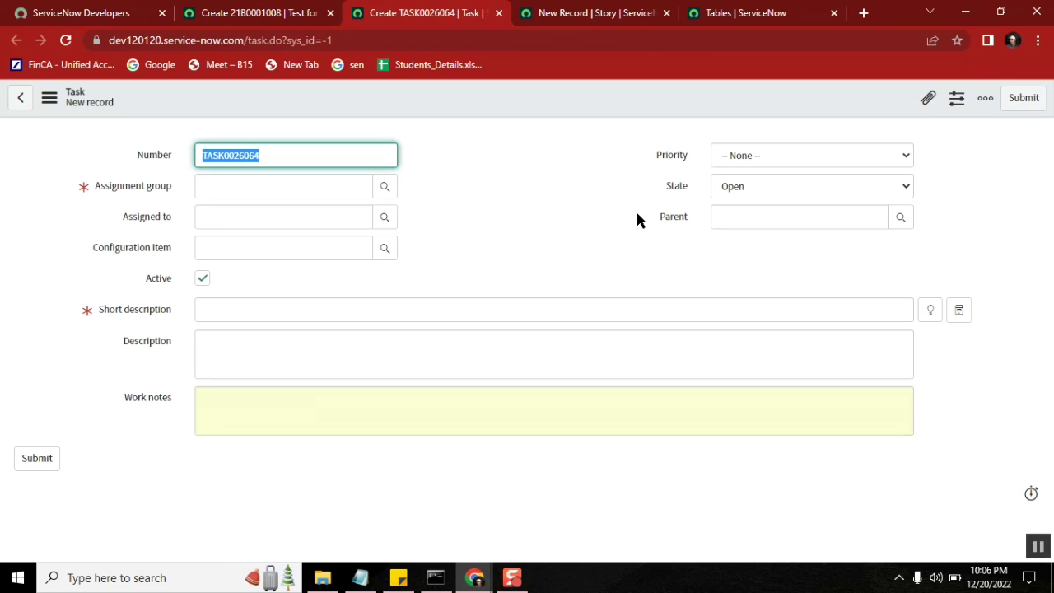
left_click(385, 186)
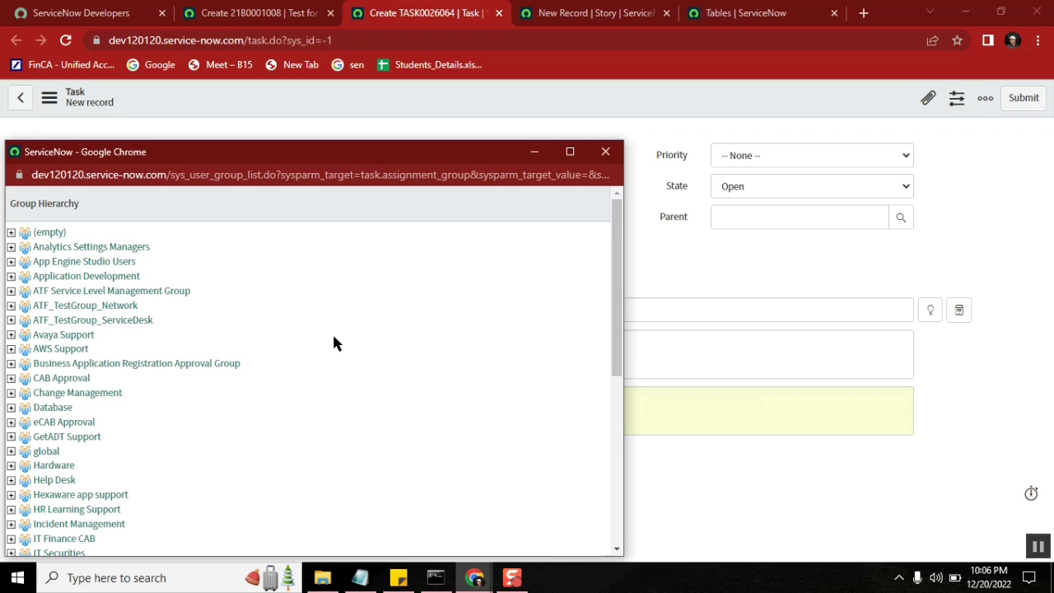
left_click(605, 153)
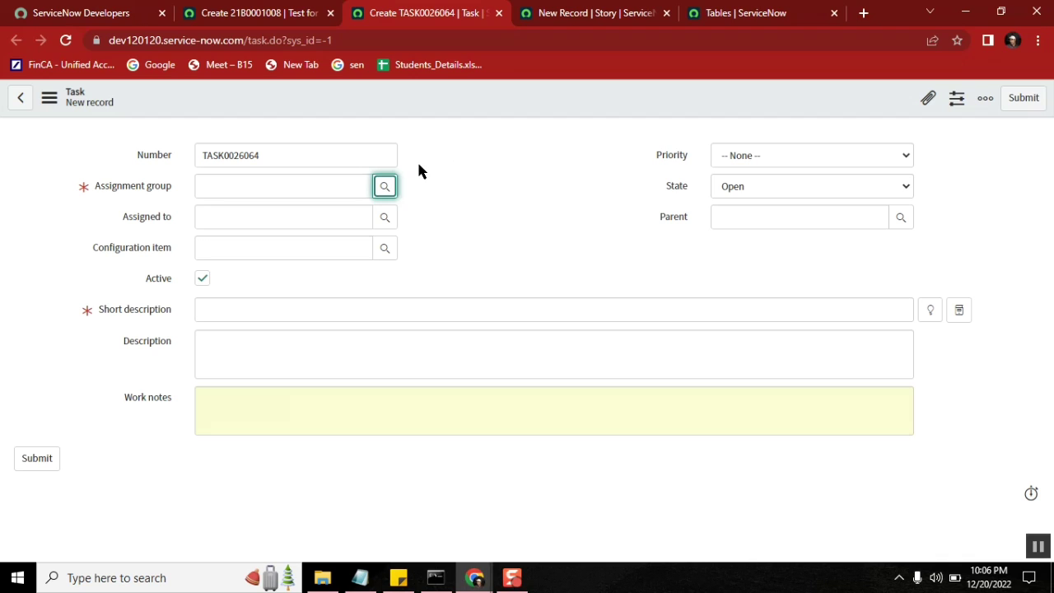
Step: Open the Assignment group dictionary entry and delete tree_picker=true from its Attributes
right_click(133, 189)
left_click(191, 217)
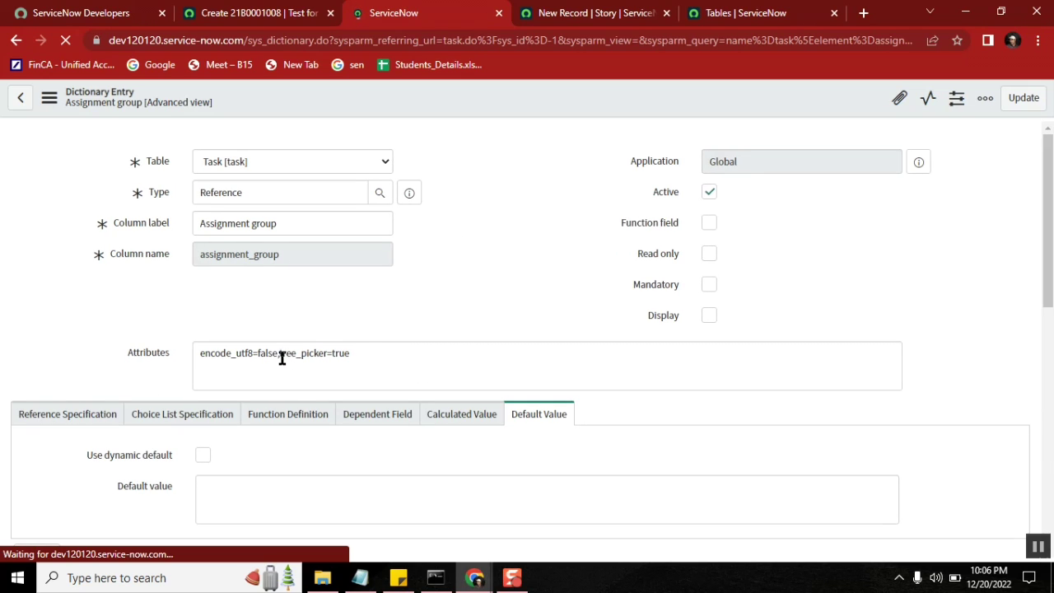
left_click_drag(368, 440, 280, 440)
key("ctrl+c")
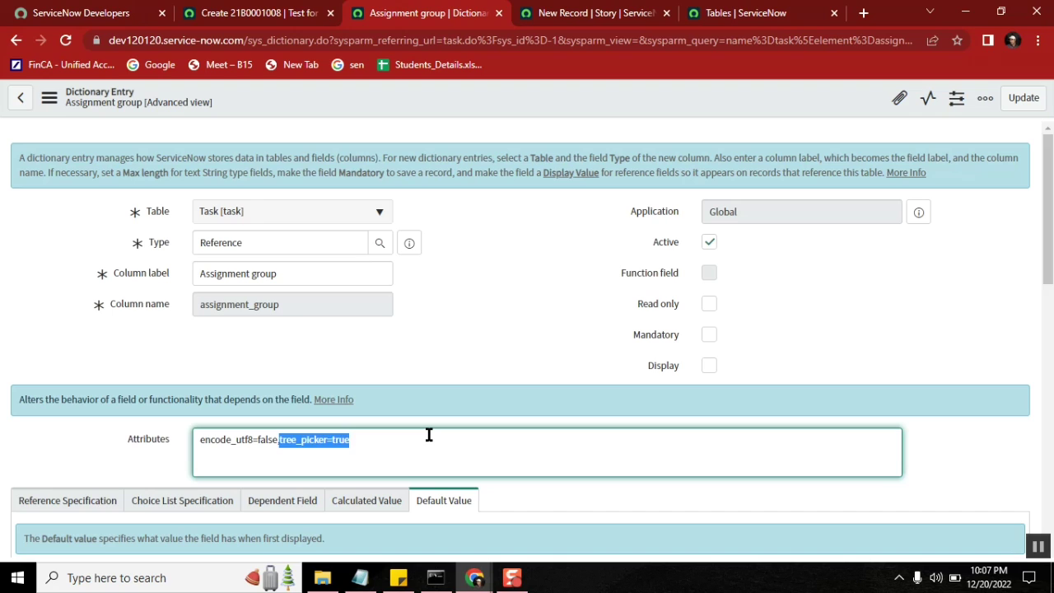
key("BackSpace")
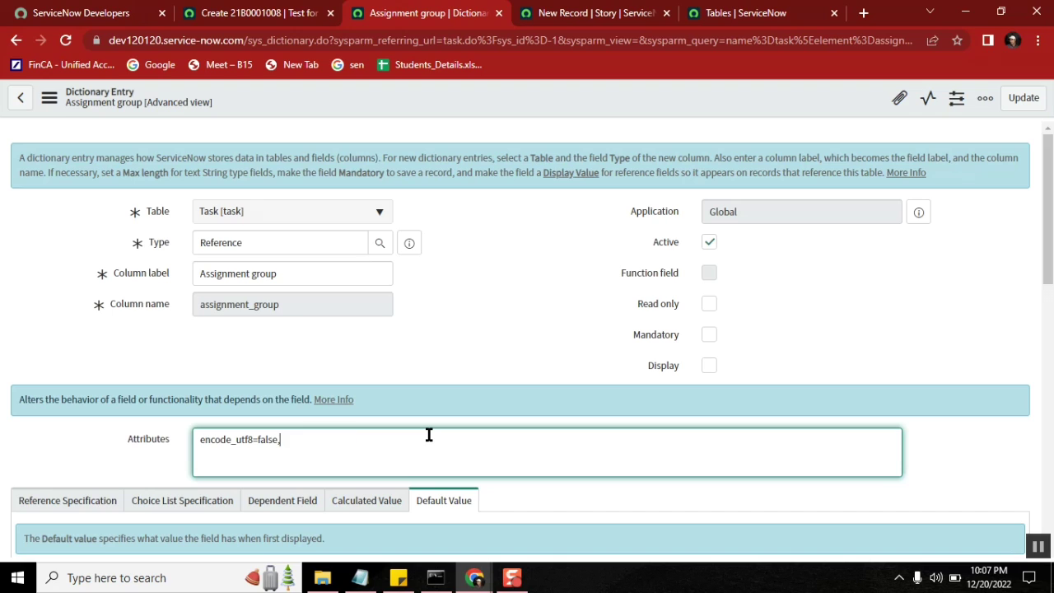
Step: Keep tree_picker=true in the Notepad notes, then update the dictionary entry with encode_utf8=false only
left_click(360, 578)
left_click(507, 402)
key("ctrl+v")
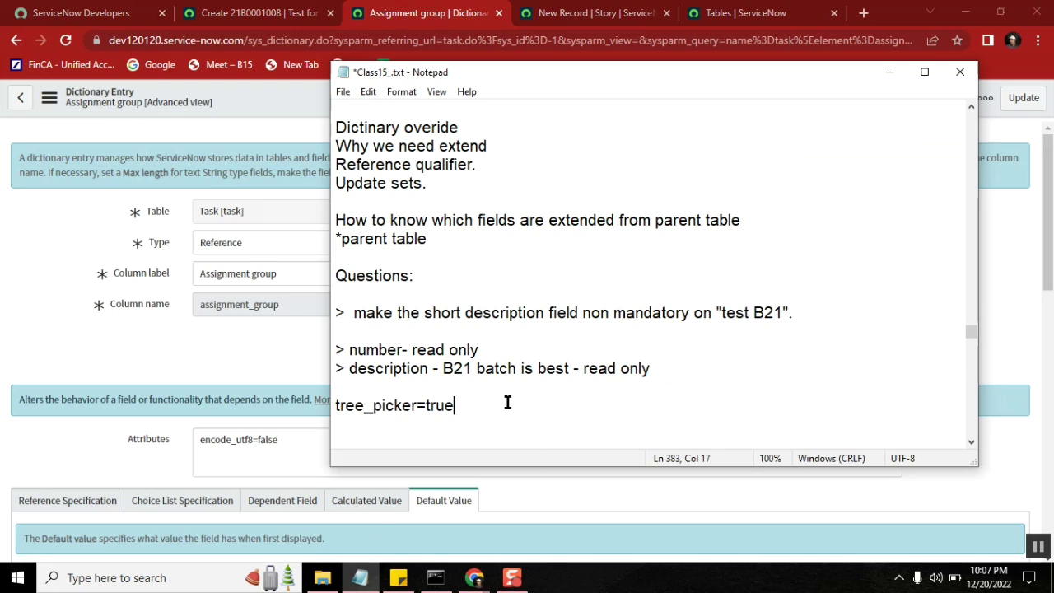
left_click(73, 223)
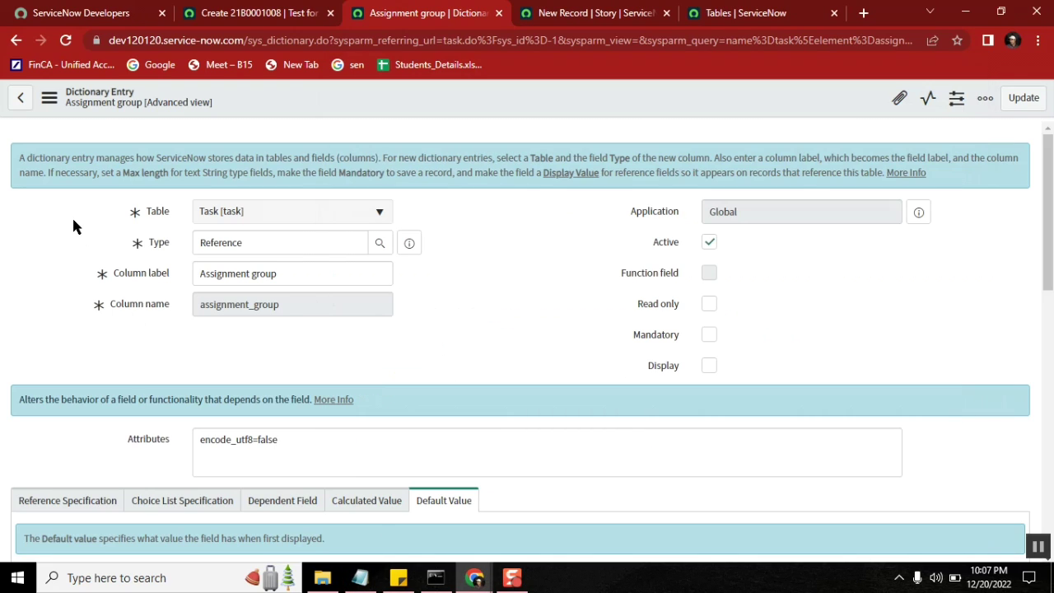
left_click(1024, 98)
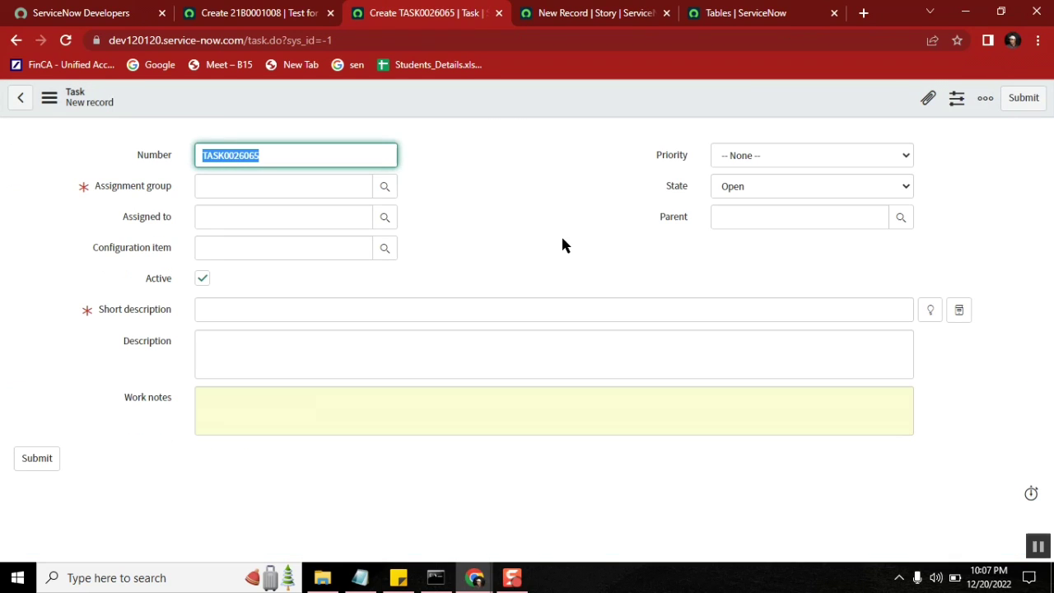
Step: Recheck the Task's Assignment group lookup, now a plain 50-group list, then go to the Story form
left_click(506, 189)
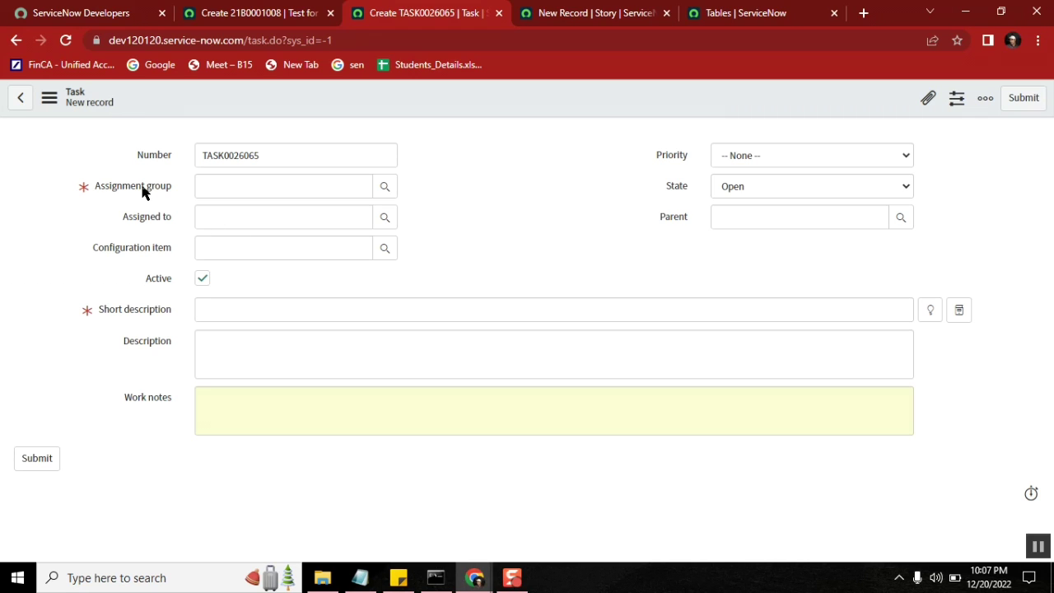
left_click(384, 187)
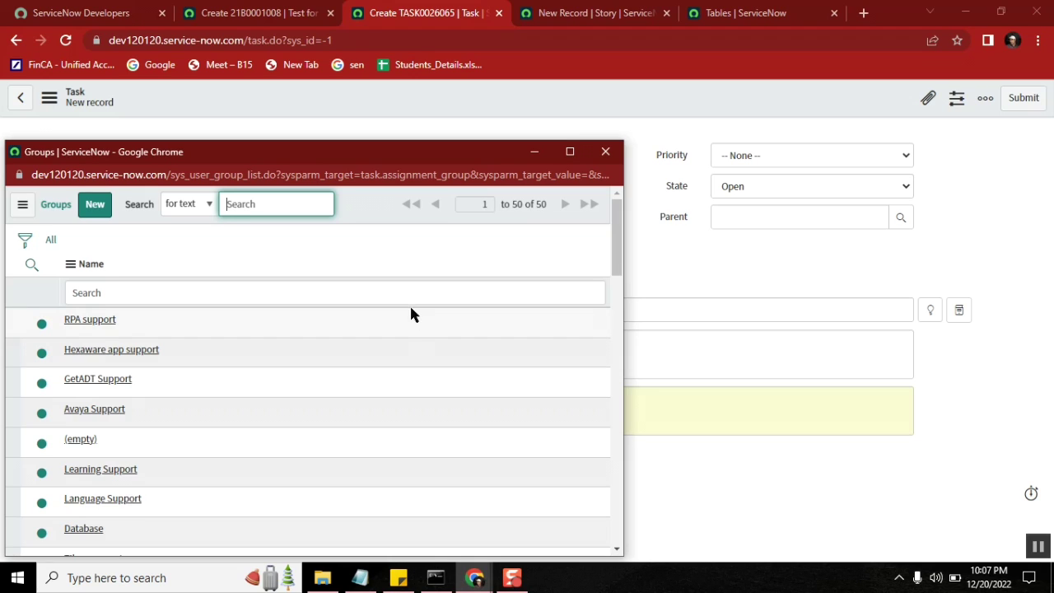
left_click(606, 153)
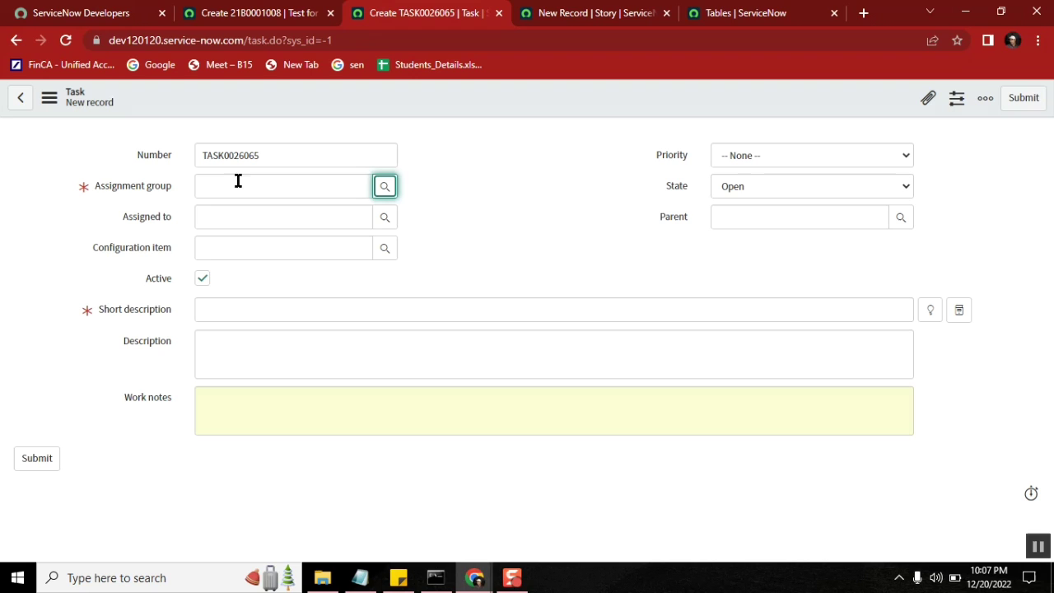
left_click(384, 188)
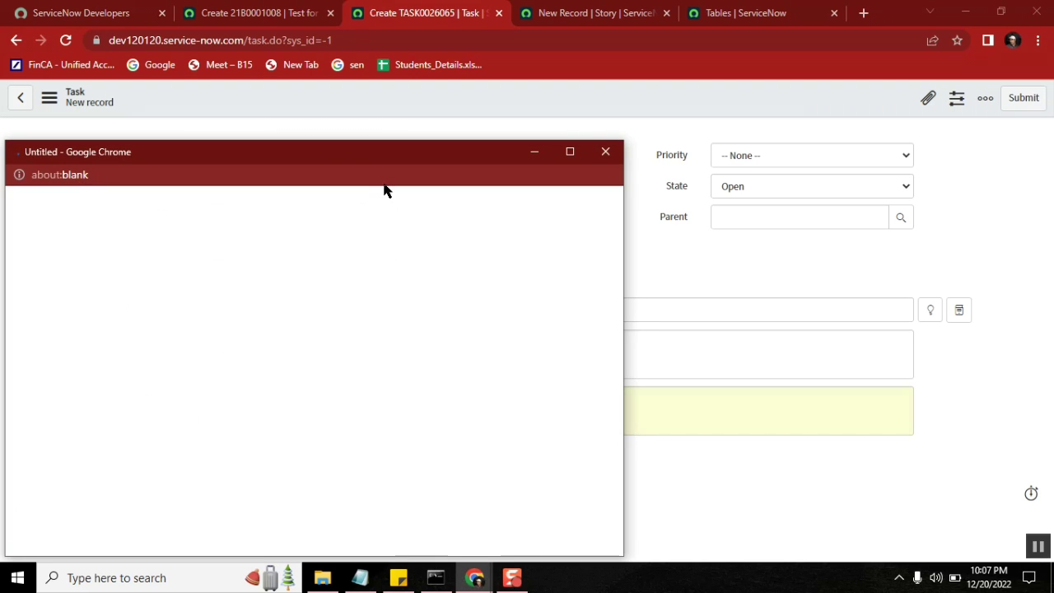
left_click_drag(341, 163, 493, 115)
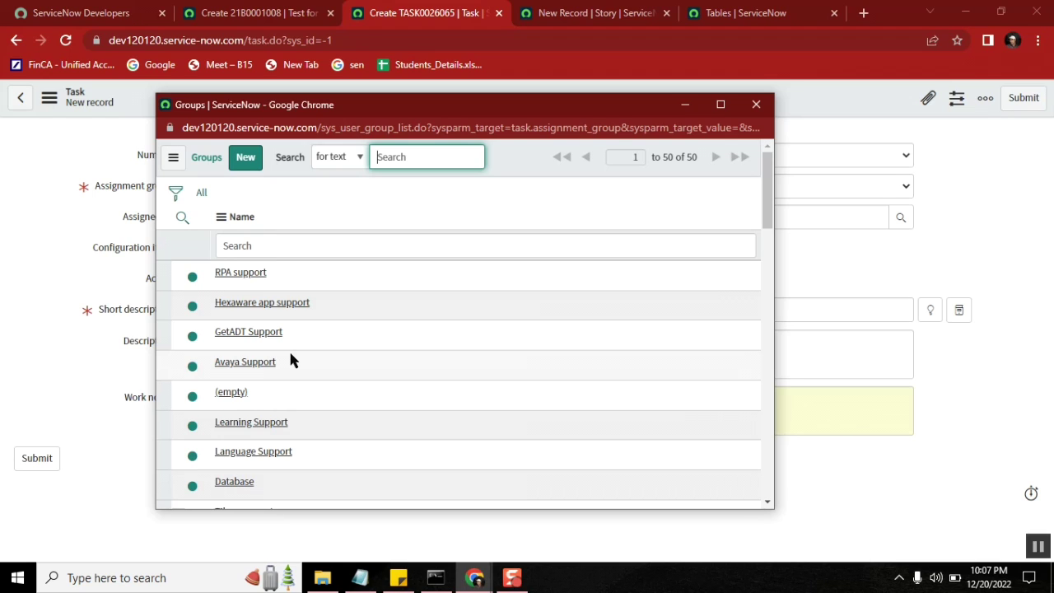
left_click(756, 104)
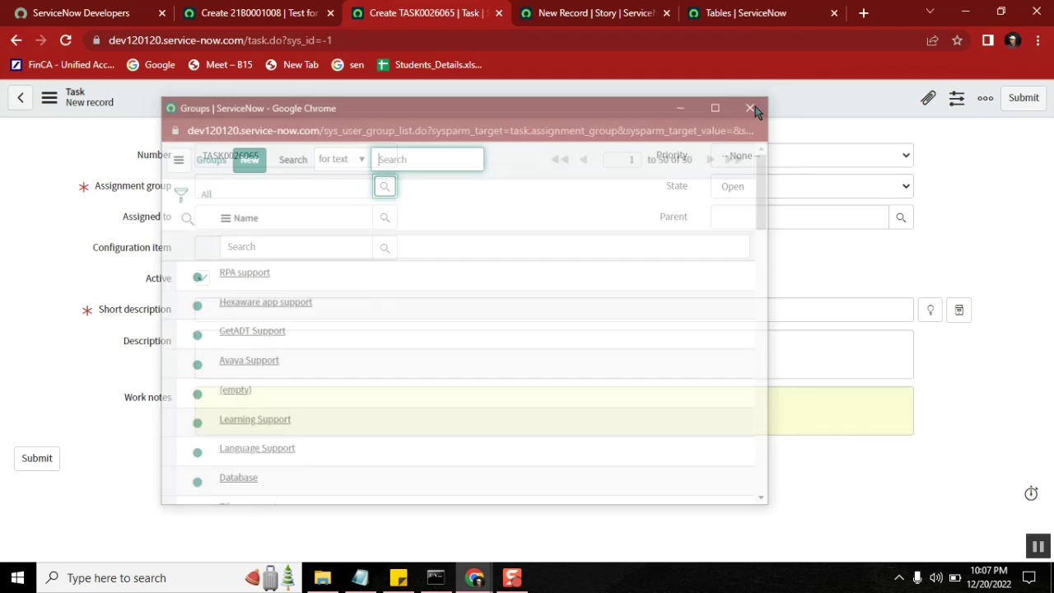
left_click(591, 14)
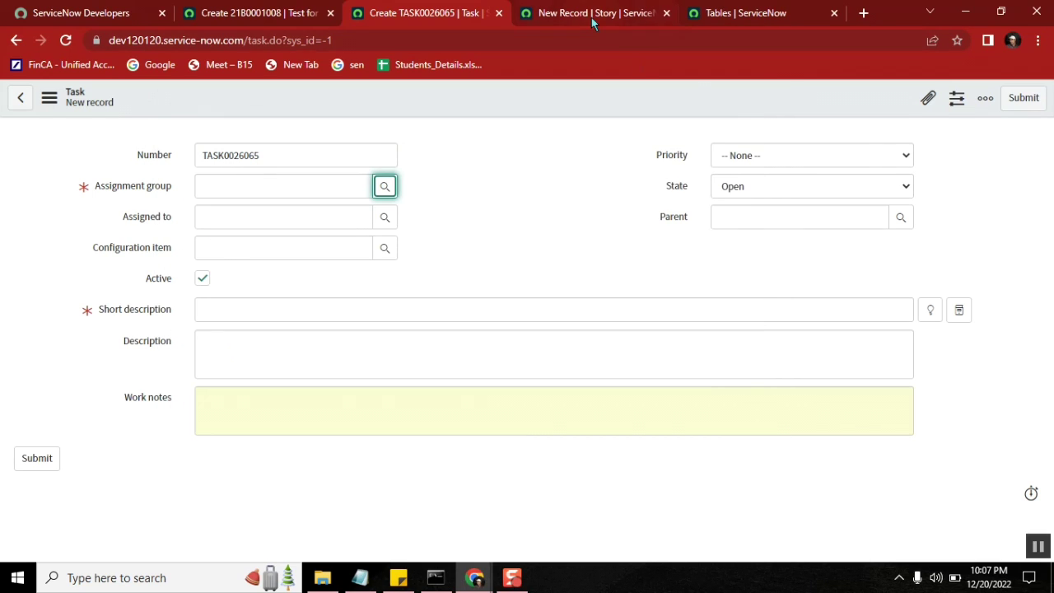
Step: Confirm the Story's group lookup is a flat 57-group list, then close the Story tab
left_click(505, 203)
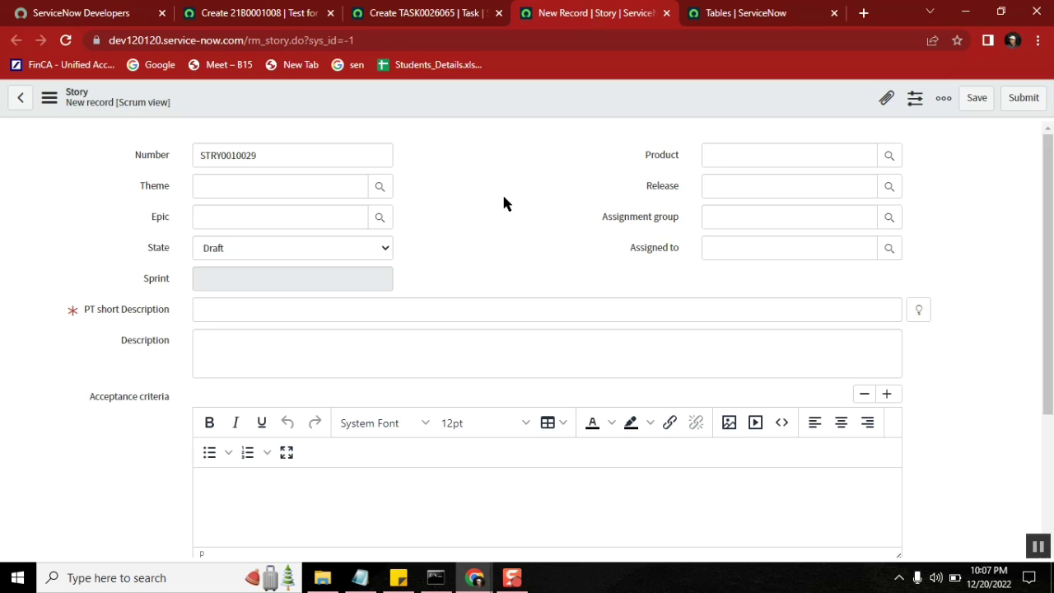
left_click(889, 218)
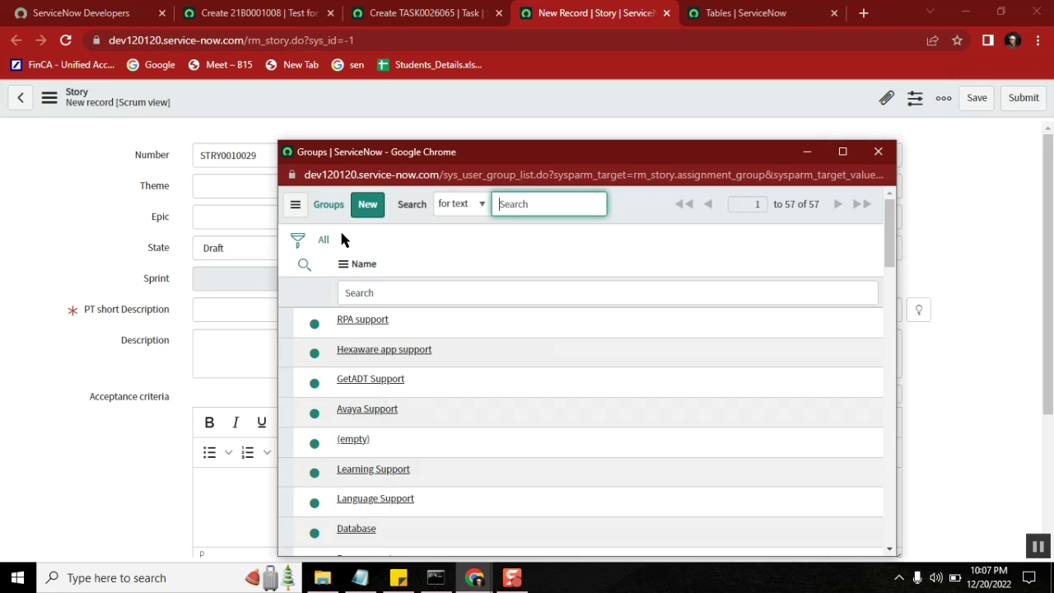
left_click(879, 157)
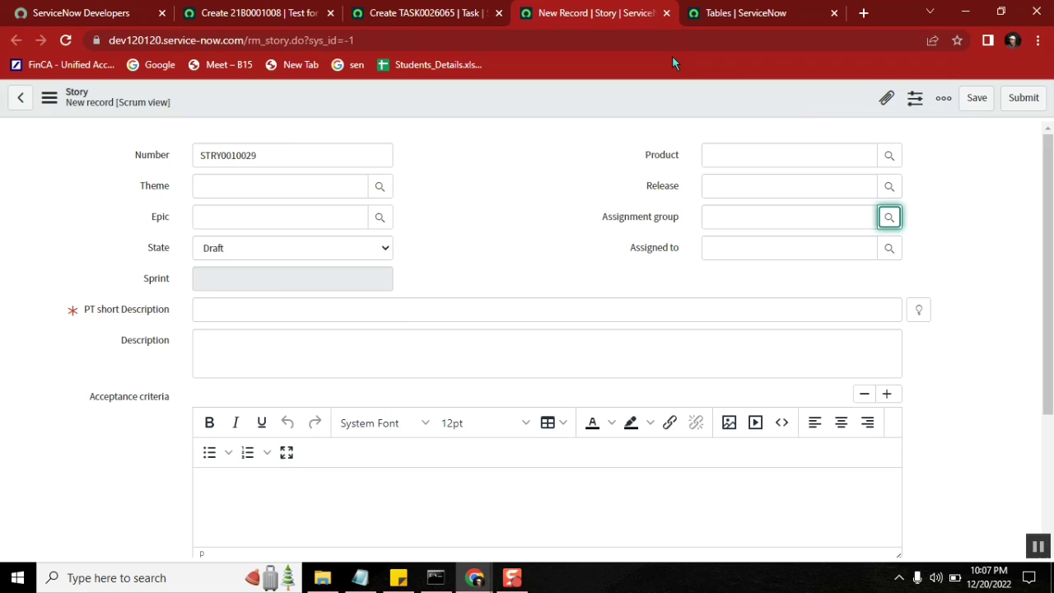
left_click(667, 13)
left_click(428, 13)
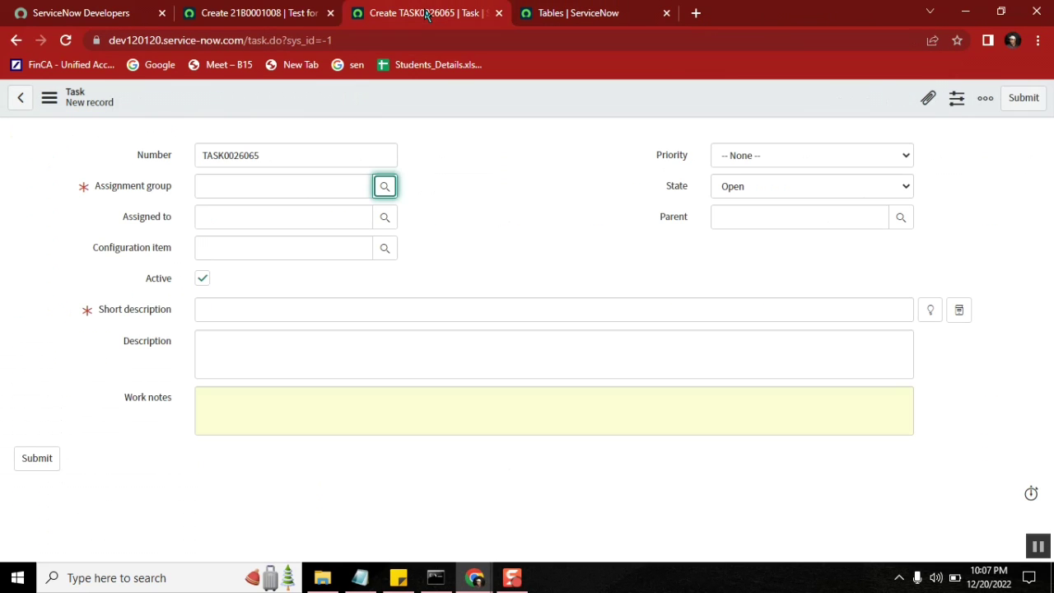
left_click(288, 13)
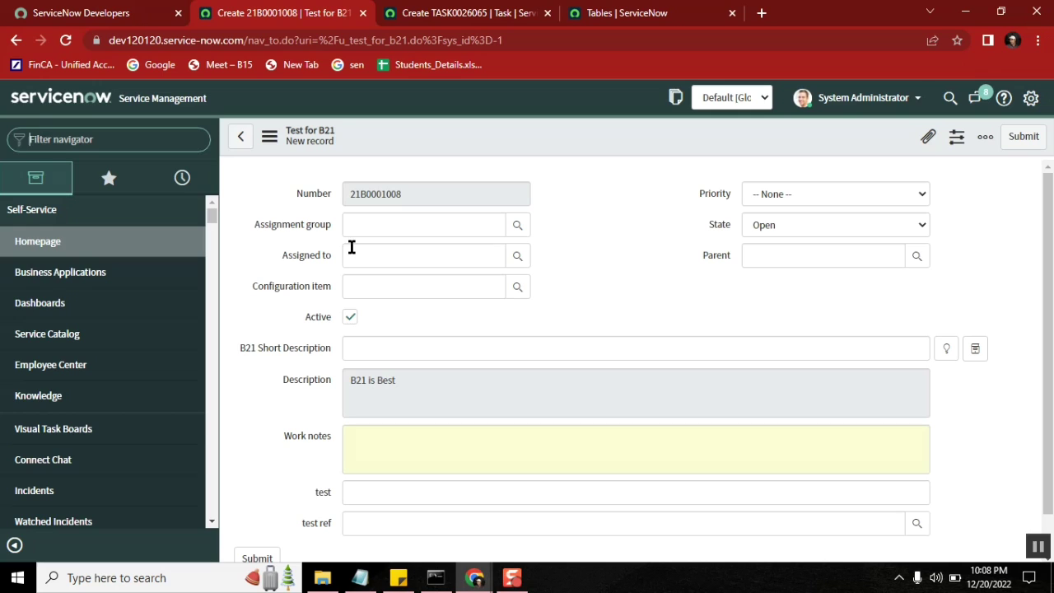
left_click(483, 13)
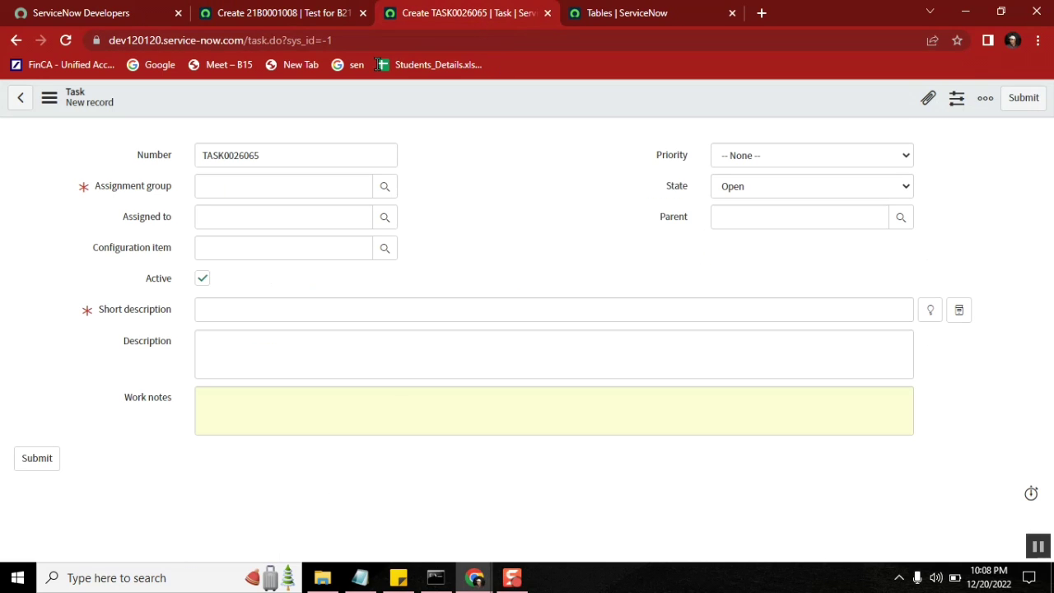
left_click(383, 188)
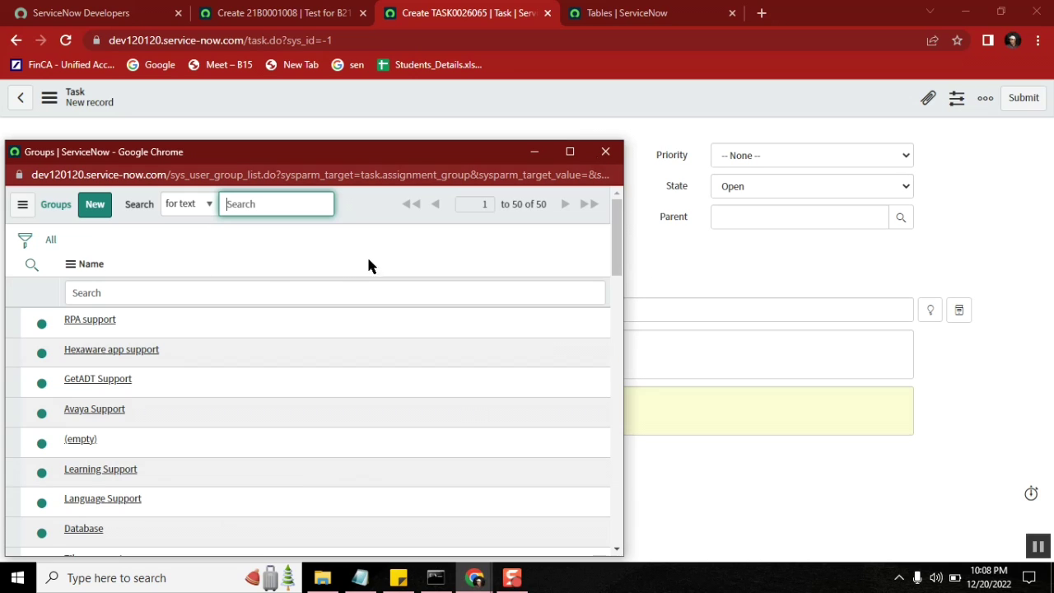
left_click(606, 151)
left_click_drag(176, 186, 94, 187)
left_click(268, 13)
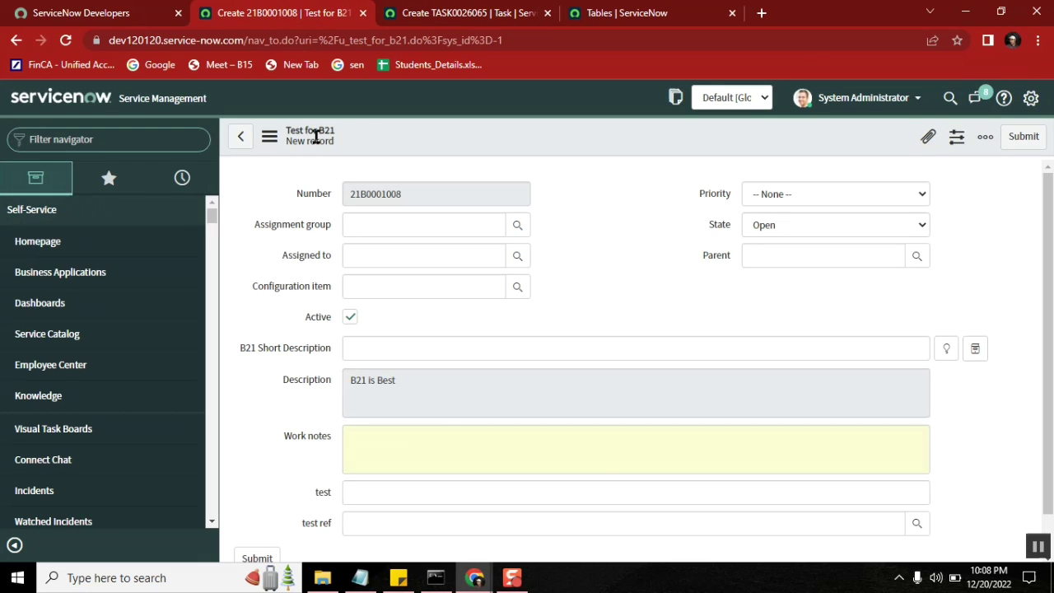
left_click(284, 226)
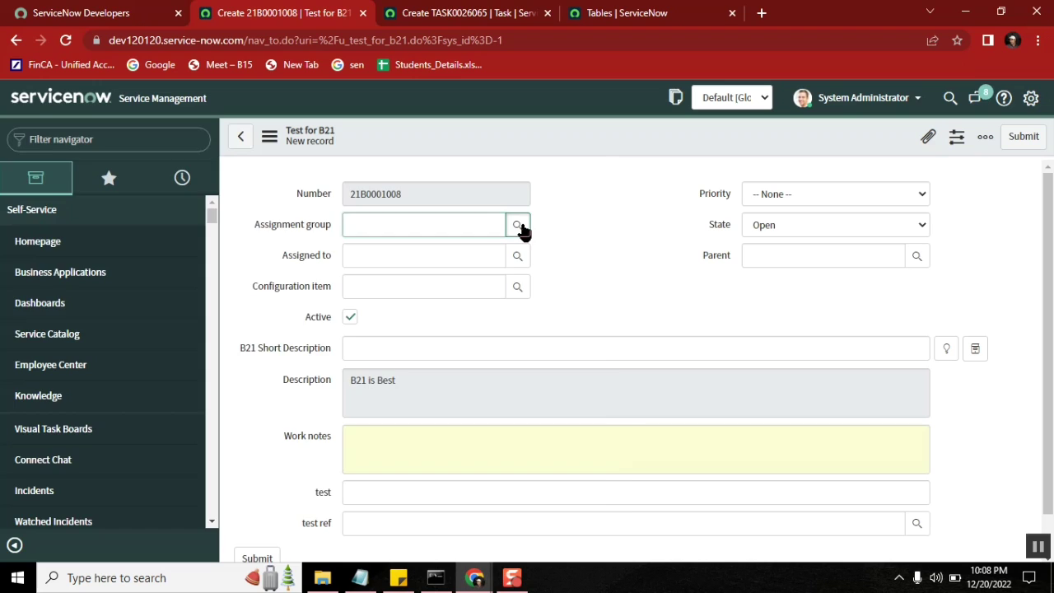
left_click(519, 226)
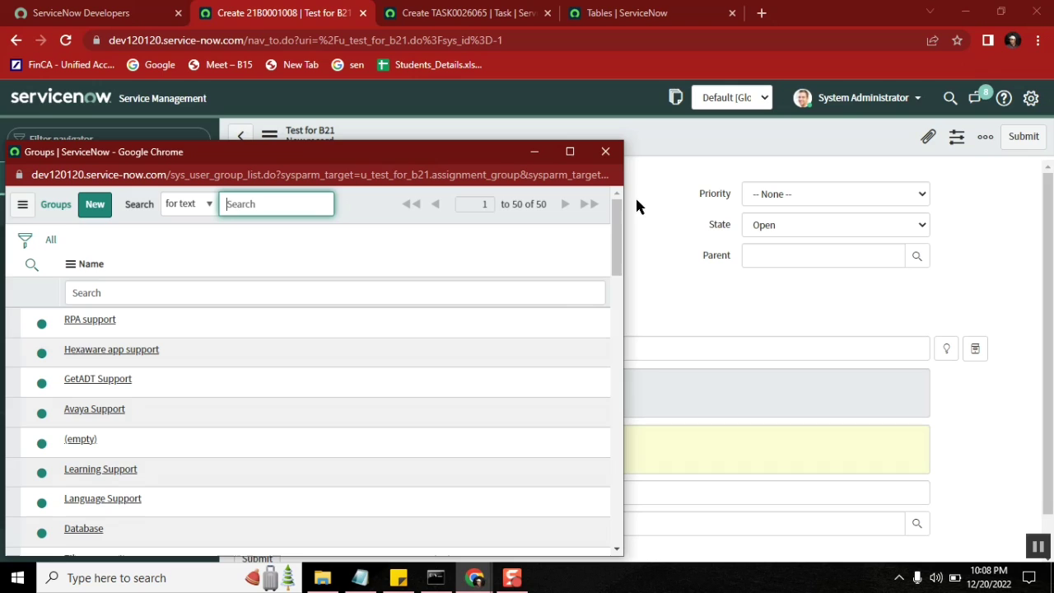
left_click(607, 152)
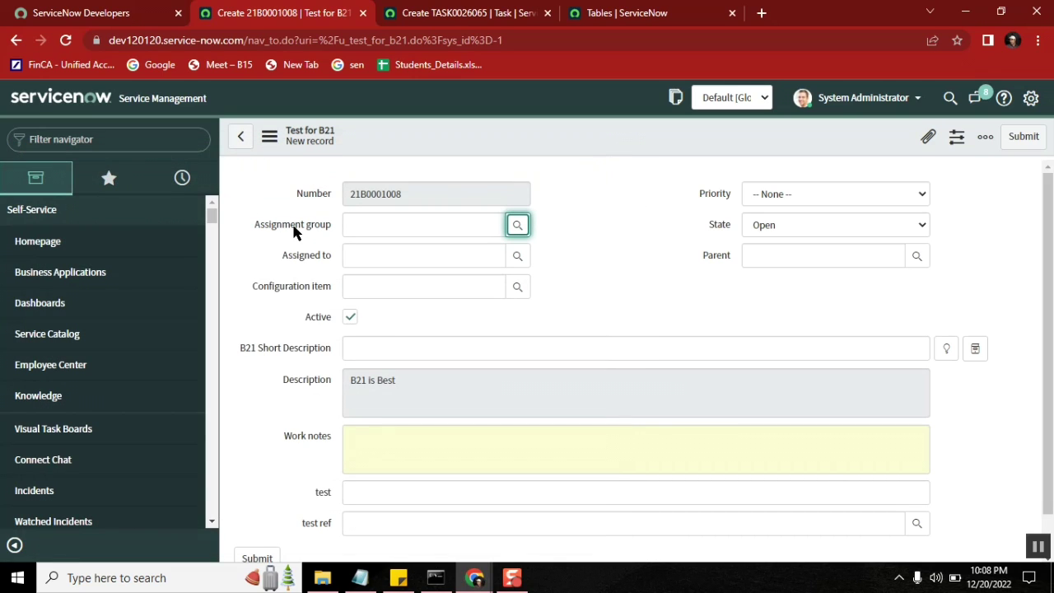
Step: Open the Task Assignment group dictionary entry and add a new override from its Dictionary Overrides list
right_click(294, 231)
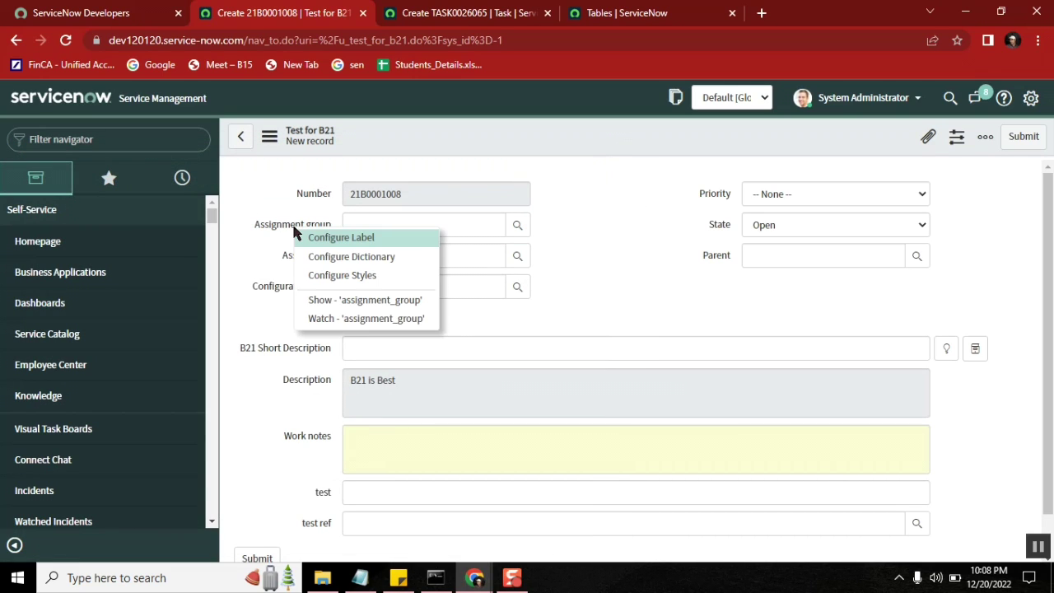
left_click(401, 258)
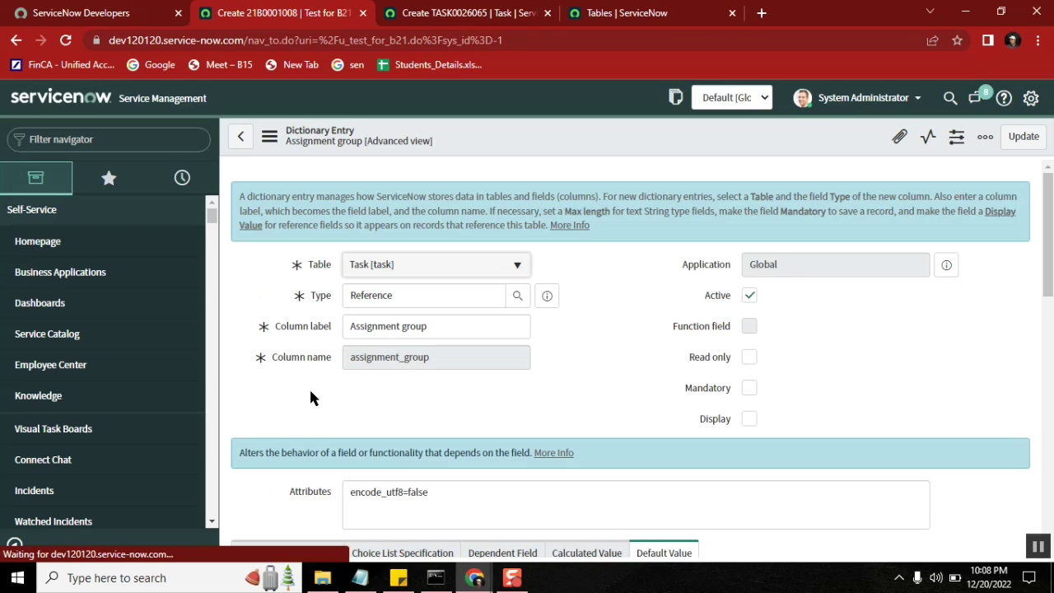
left_click(450, 489)
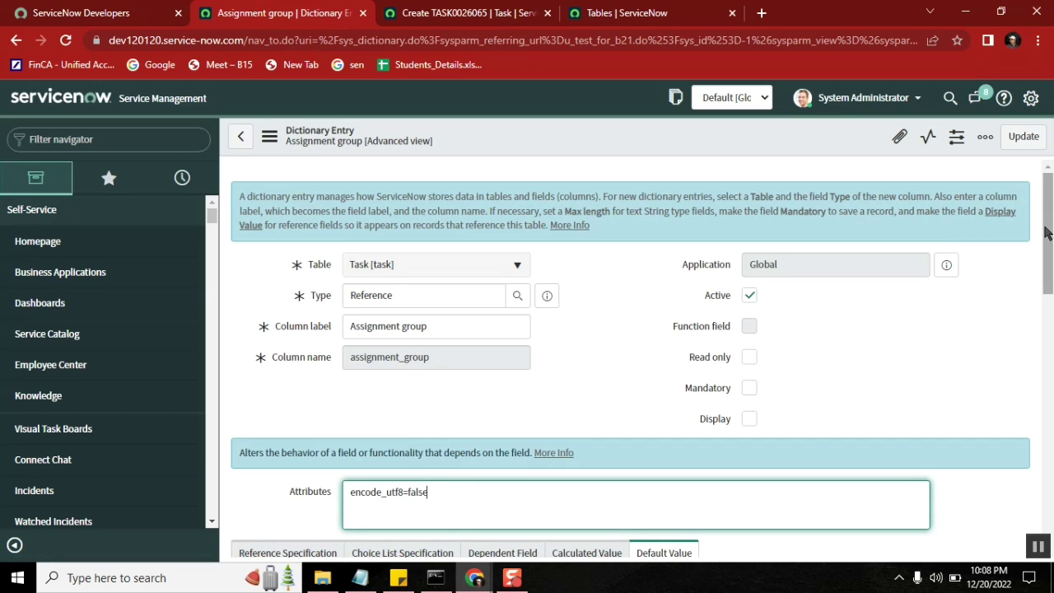
left_click_drag(1048, 232, 1049, 407)
scroll(535, 336, "down", 1)
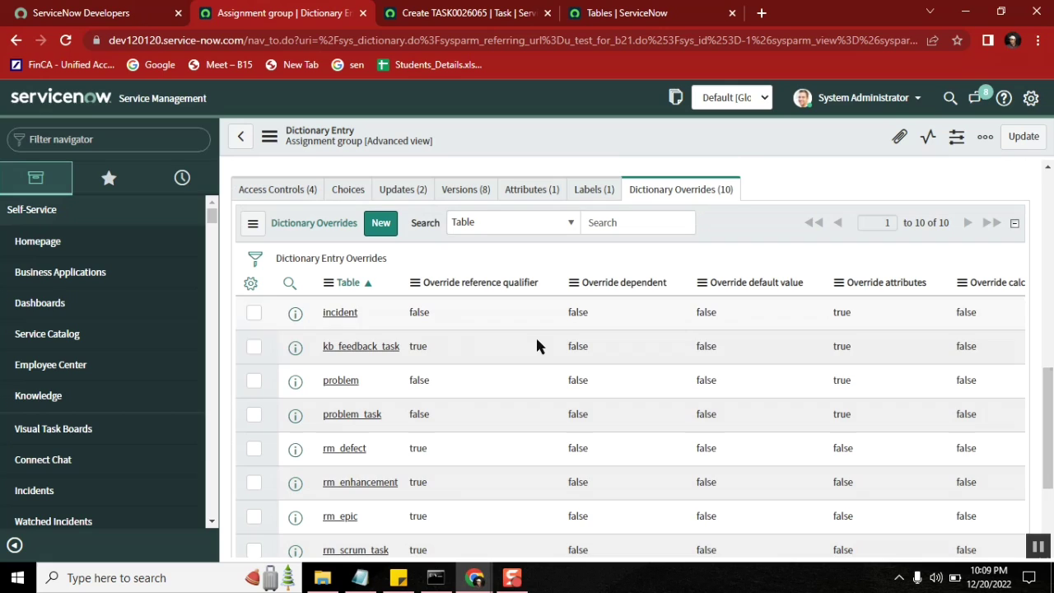
left_click(378, 224)
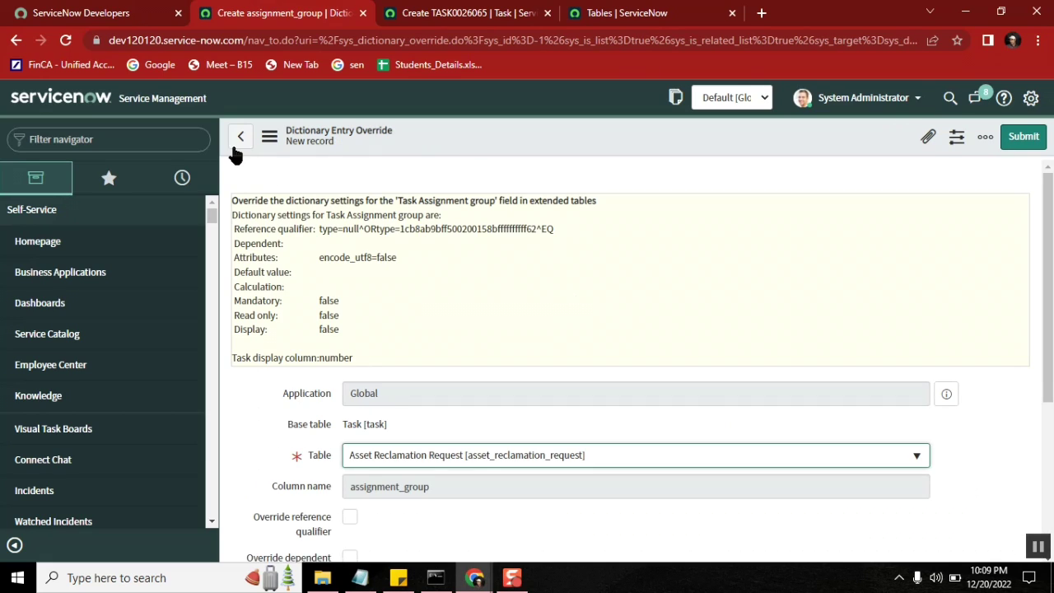
Step: Set the assignment_group override's Table to Test for B21 [u_test_for_b21]
left_click(234, 142)
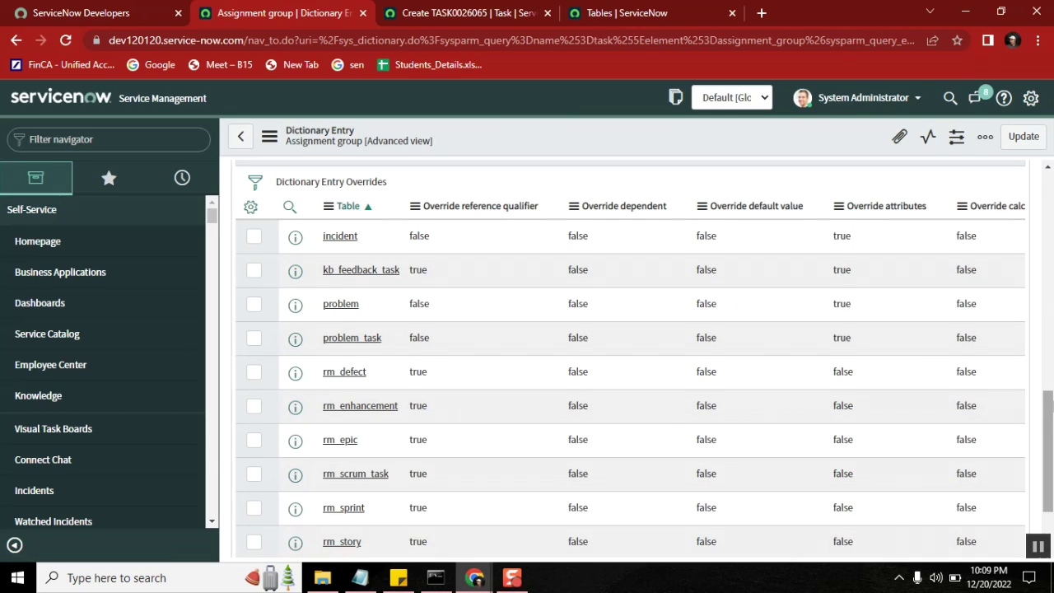
scroll(1046, 412, "down", 1)
scroll(1040, 367, "up", 2)
scroll(1039, 366, "up", 1)
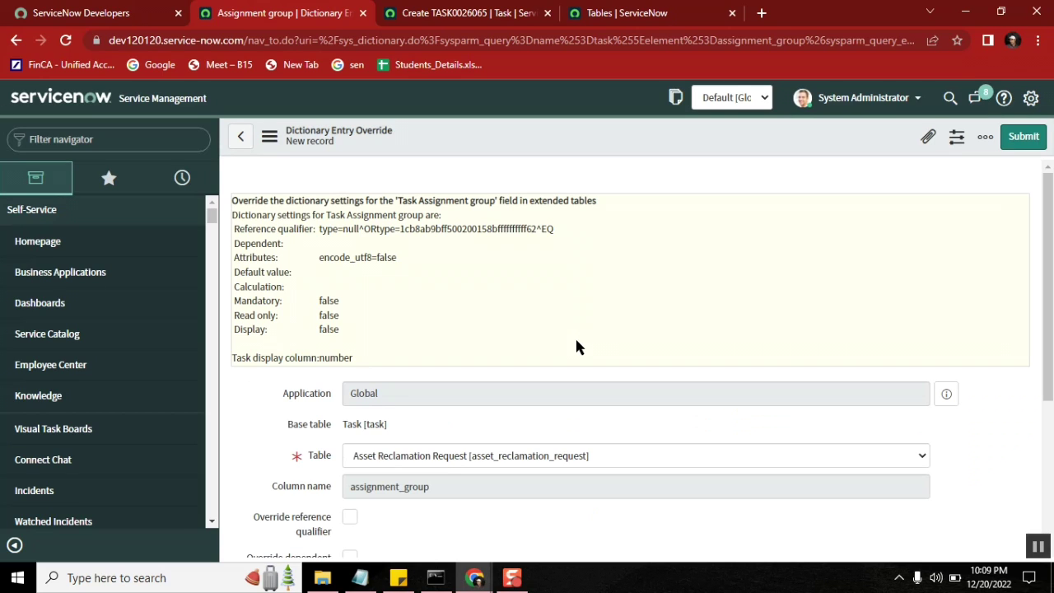
scroll(1007, 252, "down", 2)
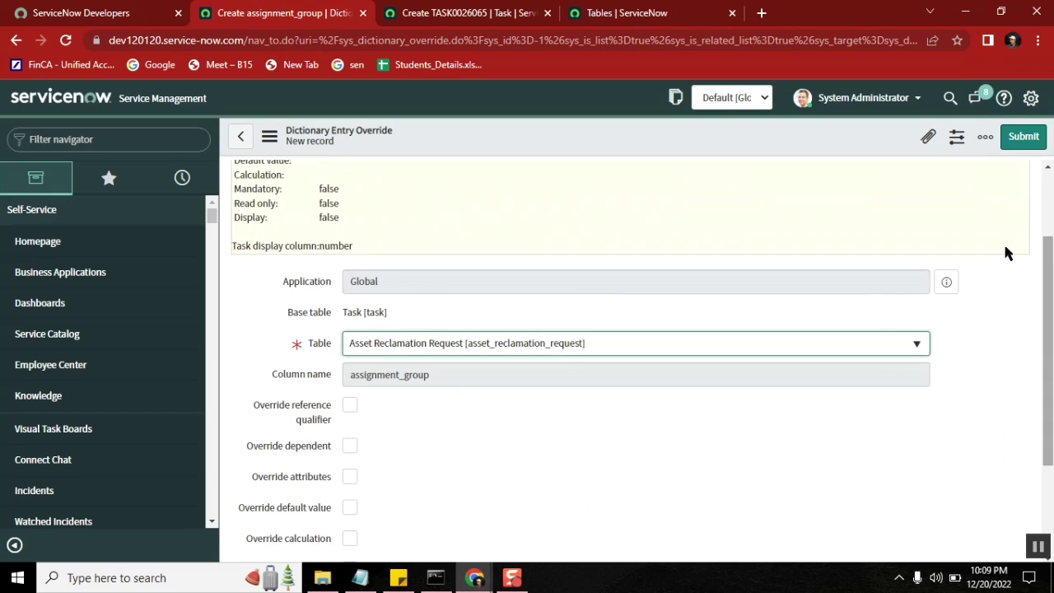
left_click(542, 350)
type("b21")
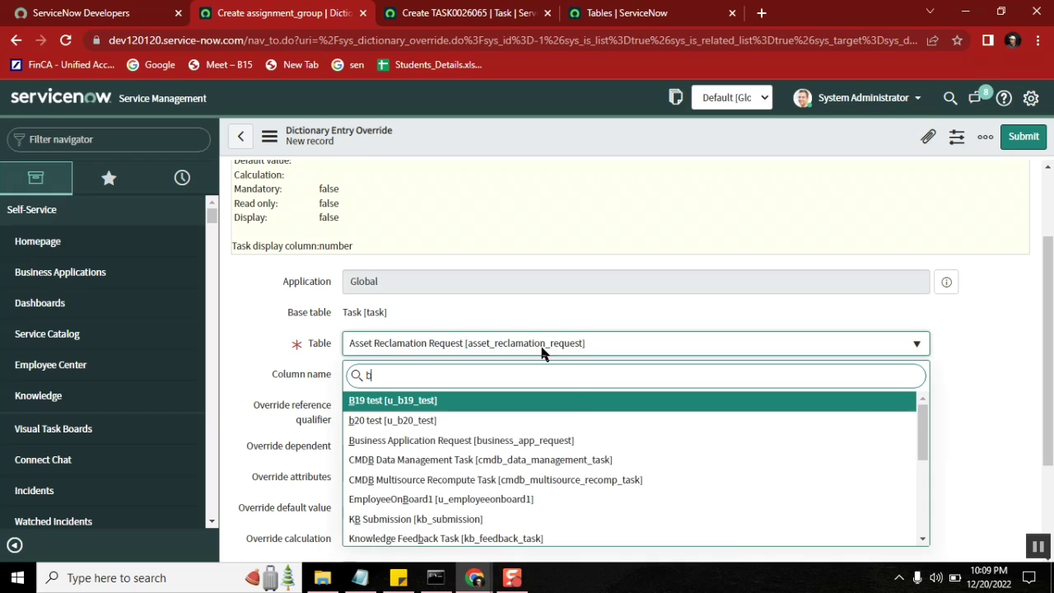
left_click(491, 402)
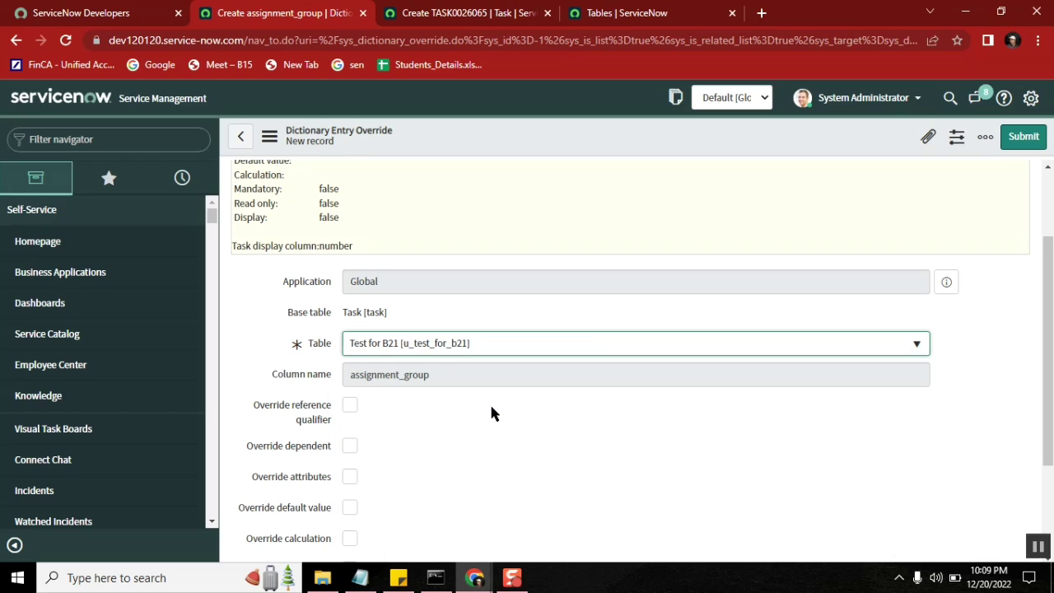
left_click_drag(1049, 271, 1026, 334)
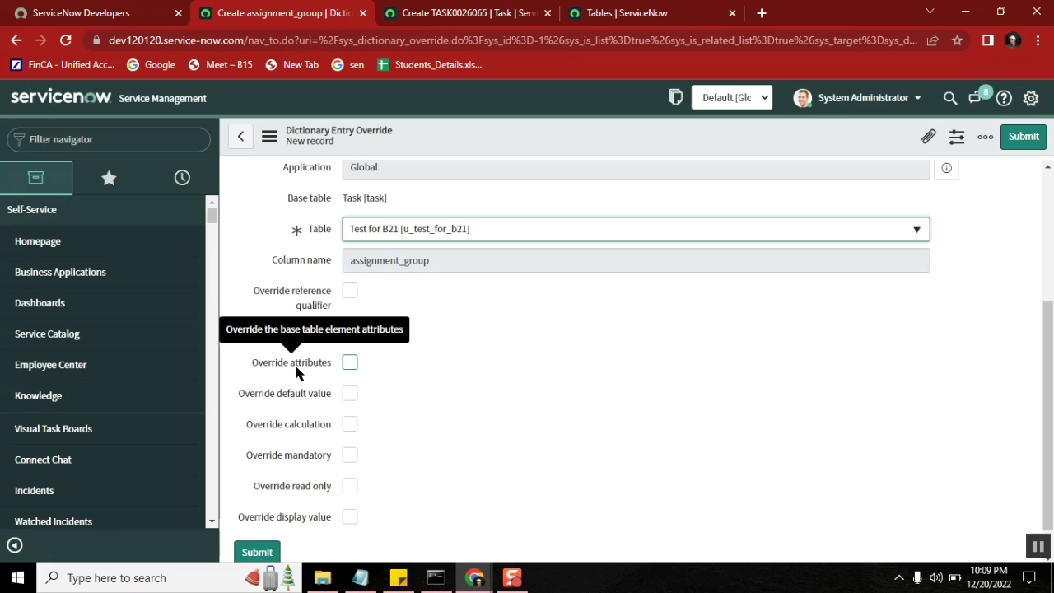
Step: Tick Override attributes, enter tree_picker=true, and submit the Test for B21 override
left_click(352, 363)
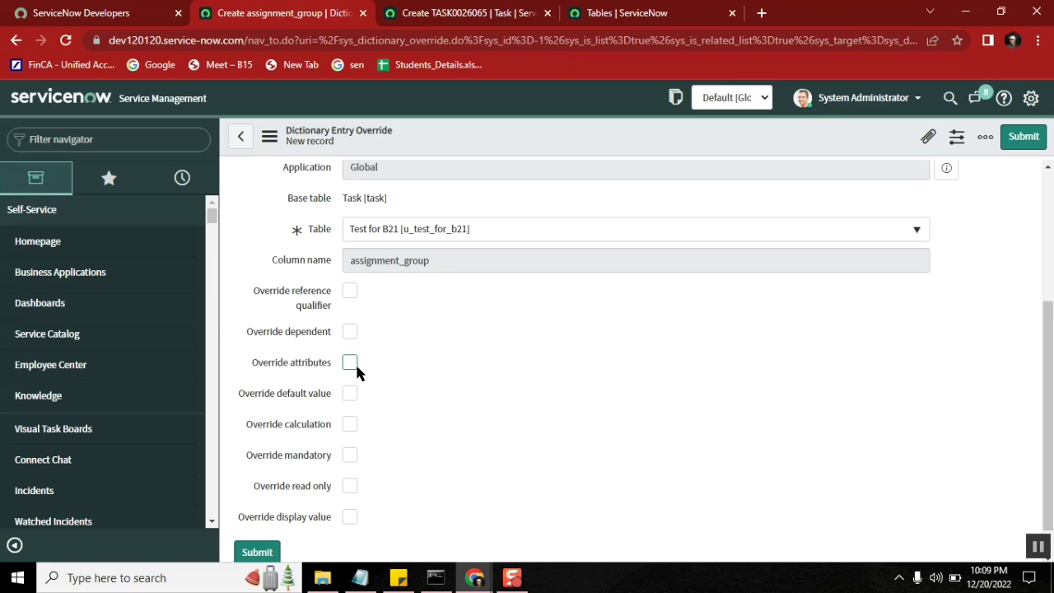
left_click(371, 393)
type("tree_picker=true")
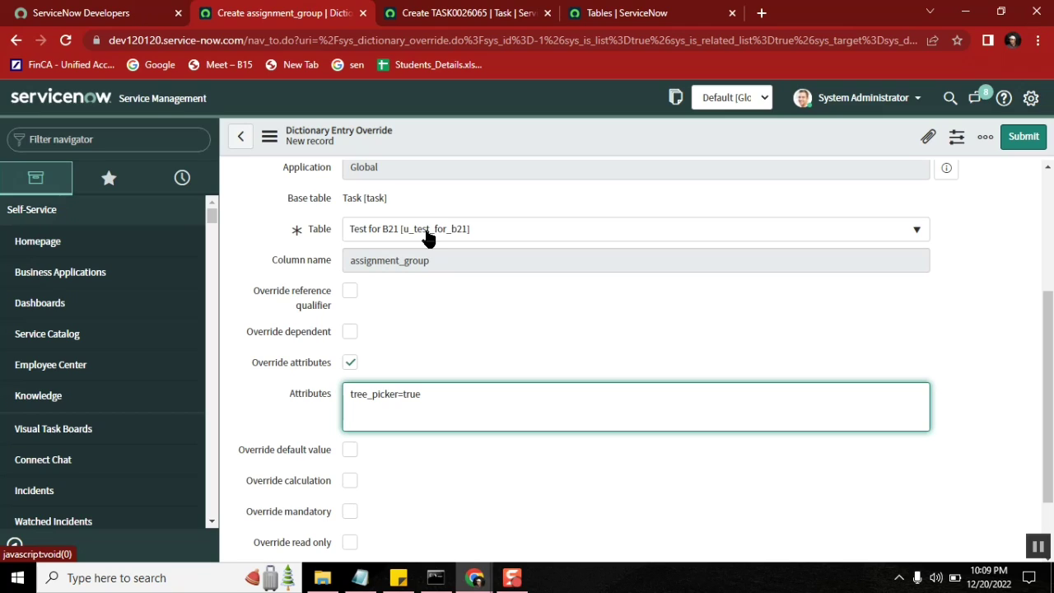
double_click(375, 393)
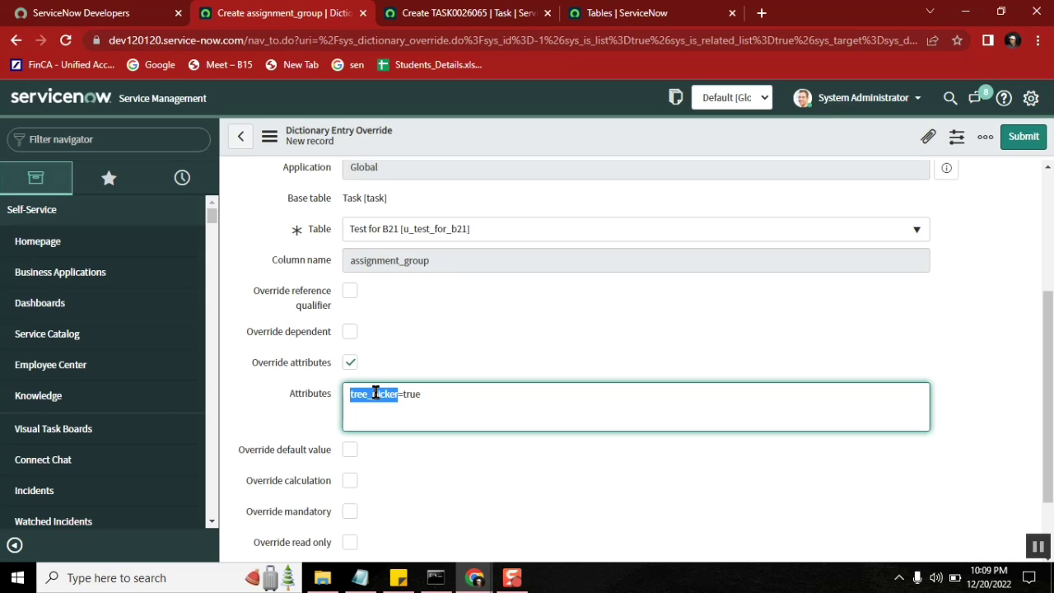
left_click(1021, 142)
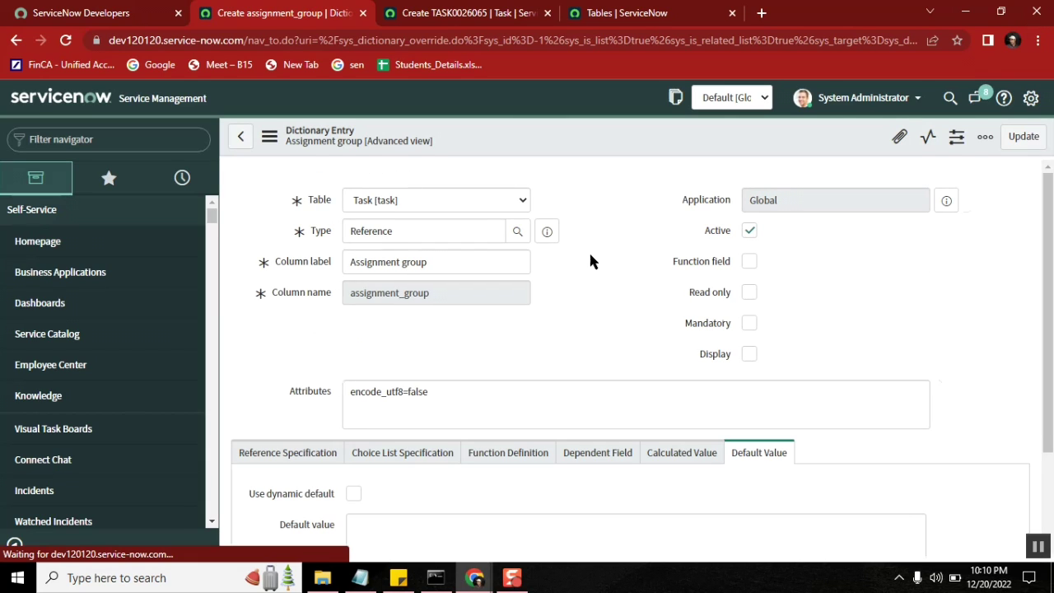
Step: Reopen the Test for B21 new record from History and confirm its group lookup shows a Group Hierarchy tree
left_click(175, 182)
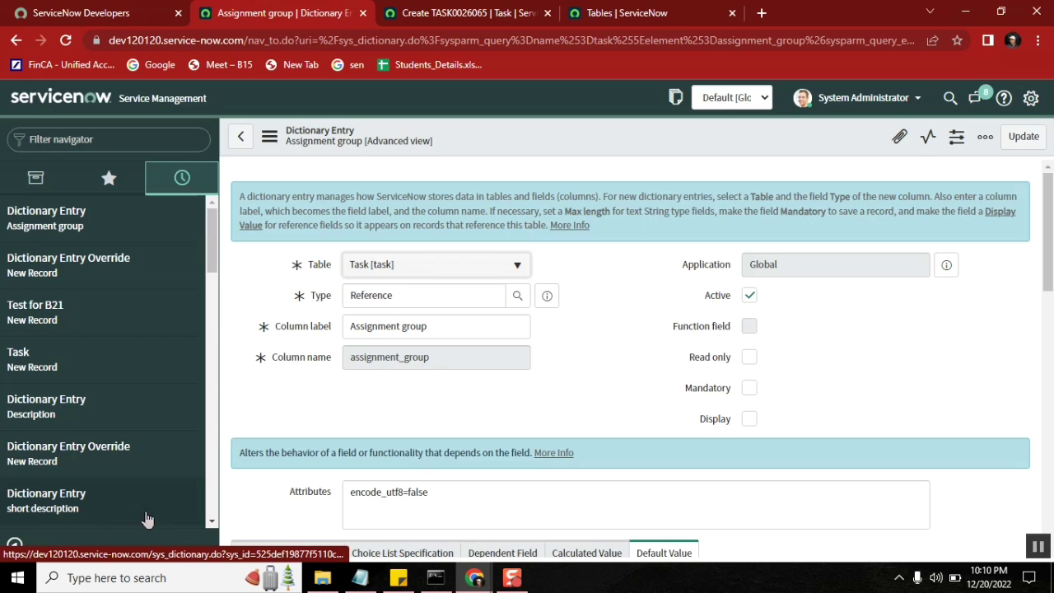
scroll(215, 235, "down", 1)
scroll(216, 236, "up", 1)
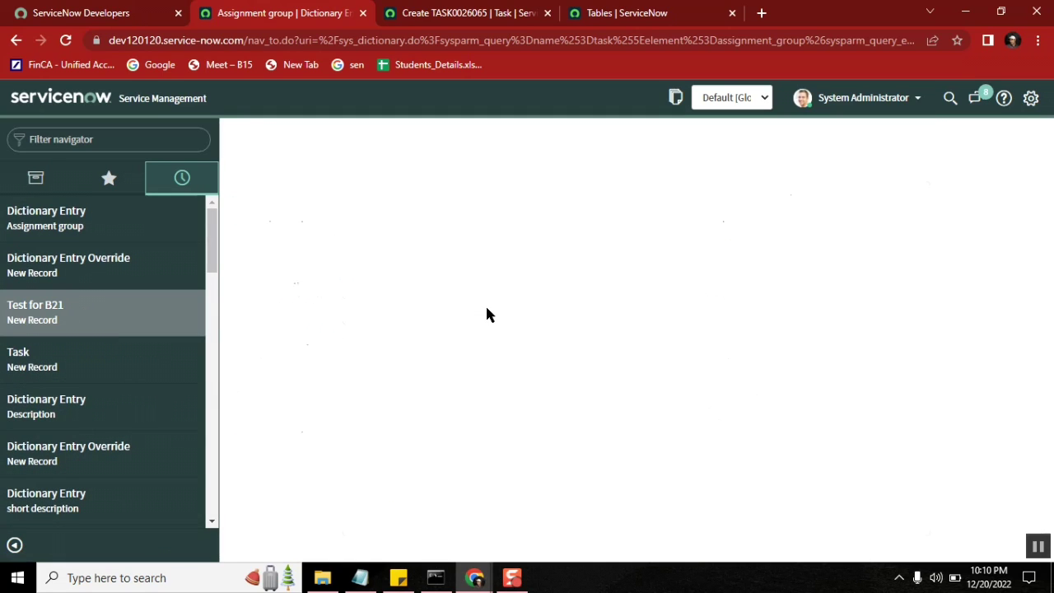
left_click(517, 226)
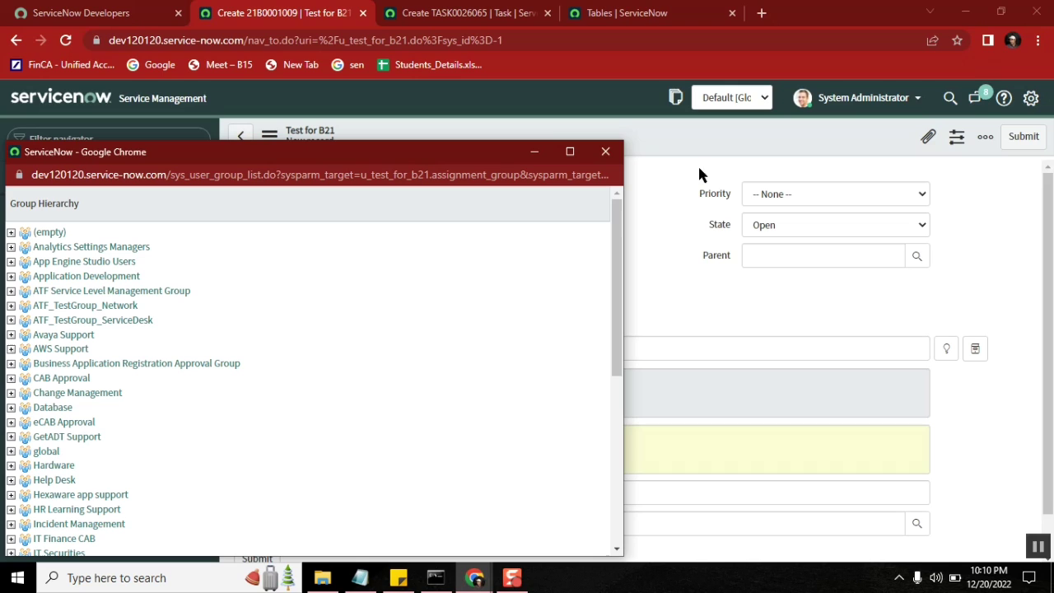
left_click(605, 152)
Step: Reload the Task form and compare its flat Groups lookup against the Test for B21 form
left_click(469, 14)
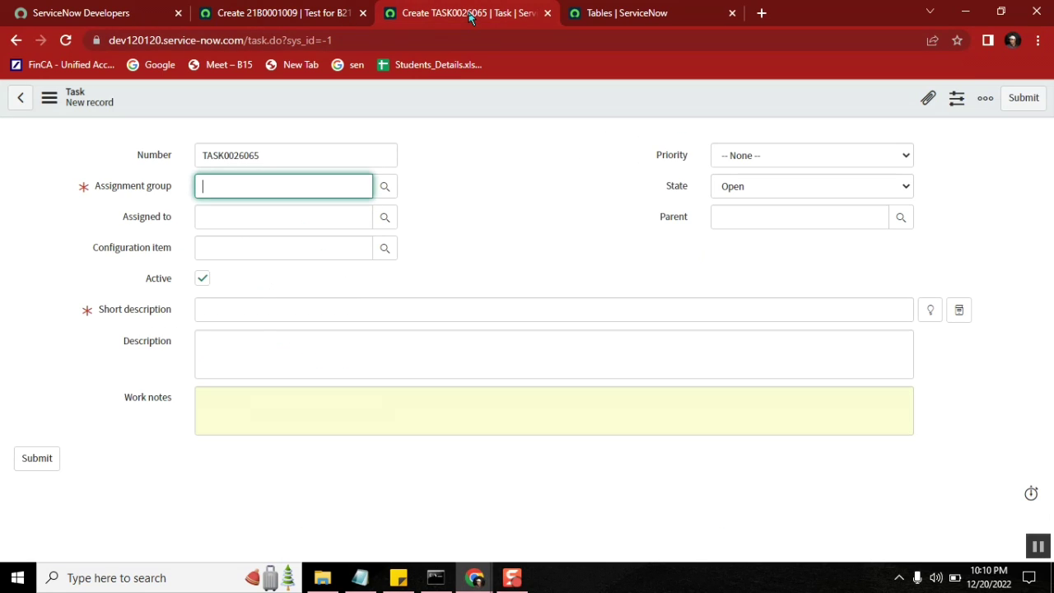
left_click(65, 43)
left_click(383, 190)
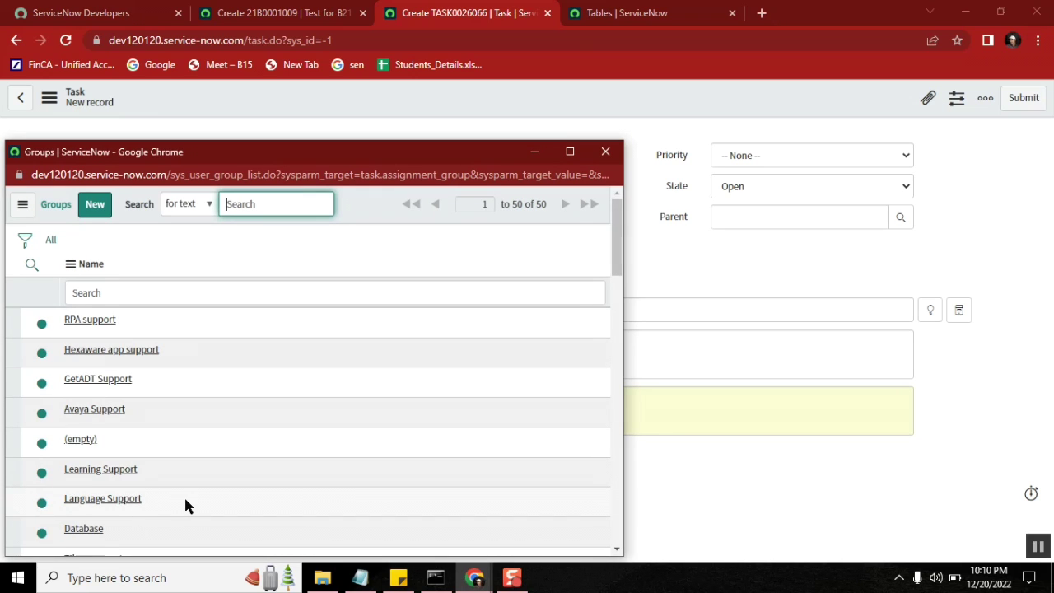
left_click(605, 151)
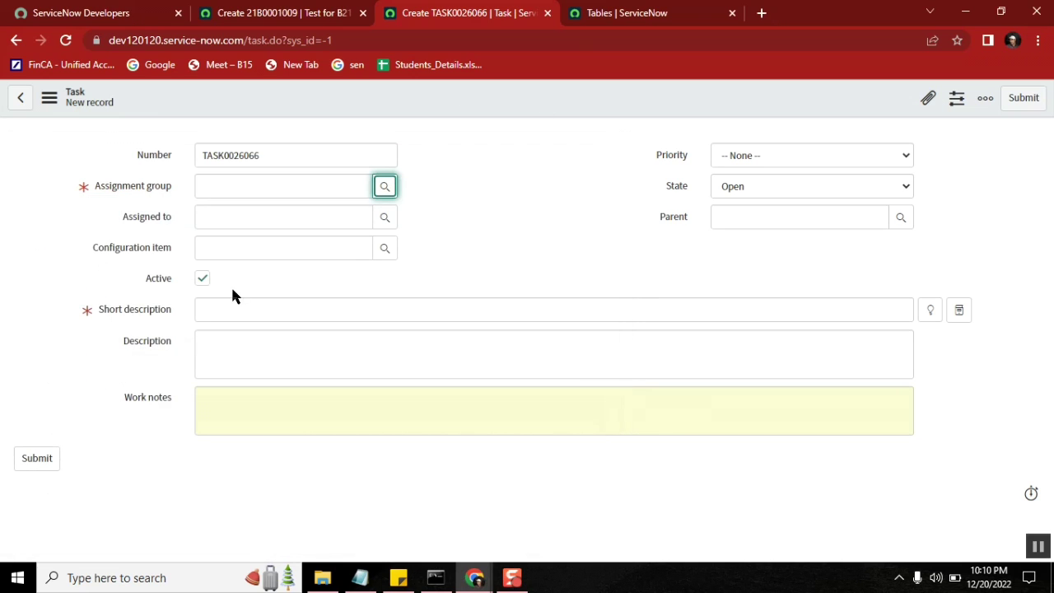
left_click(303, 23)
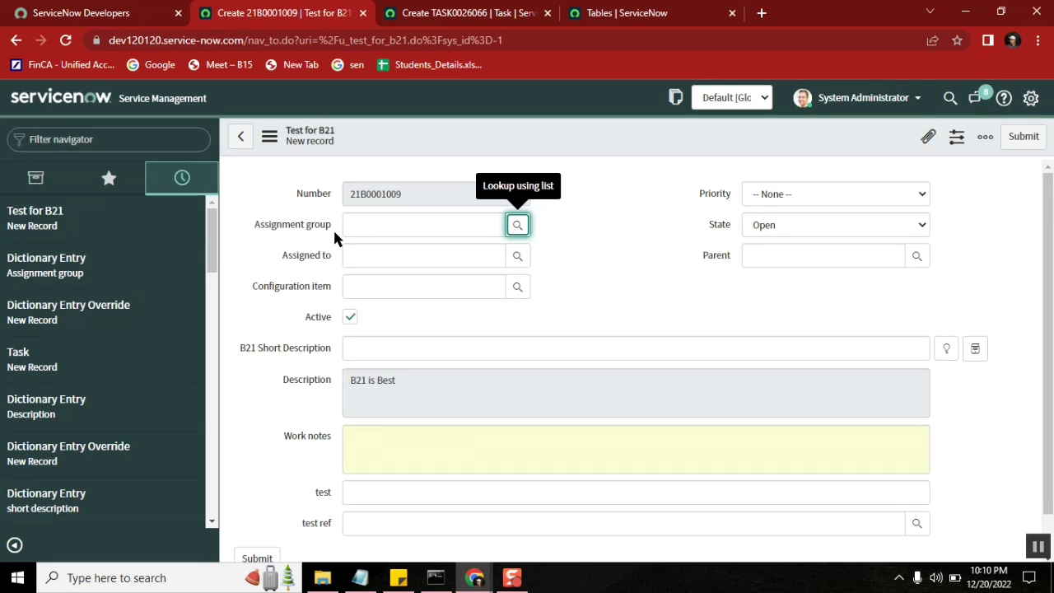
left_click(466, 13)
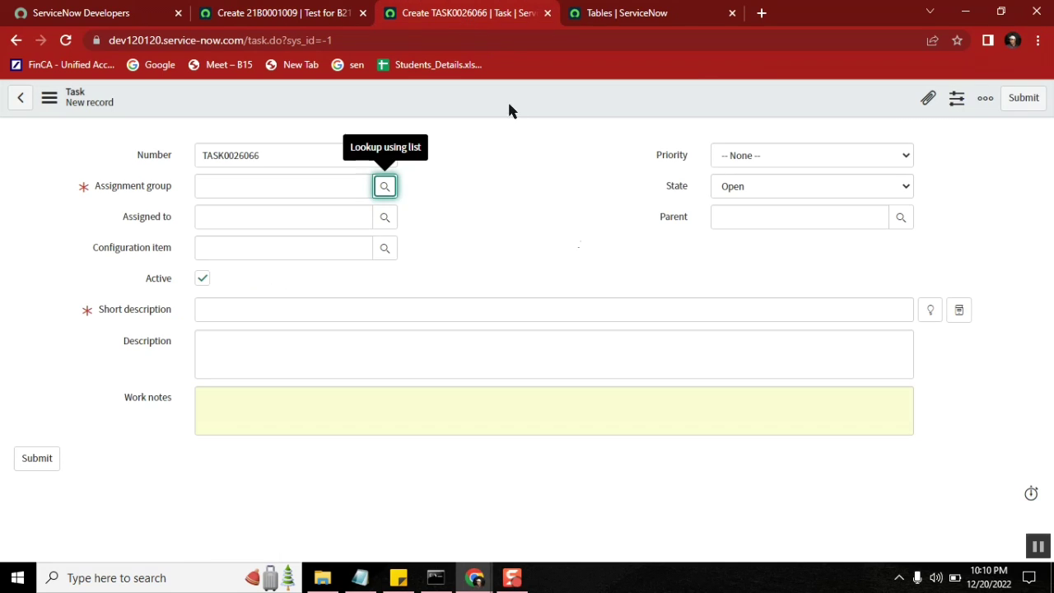
left_click(305, 13)
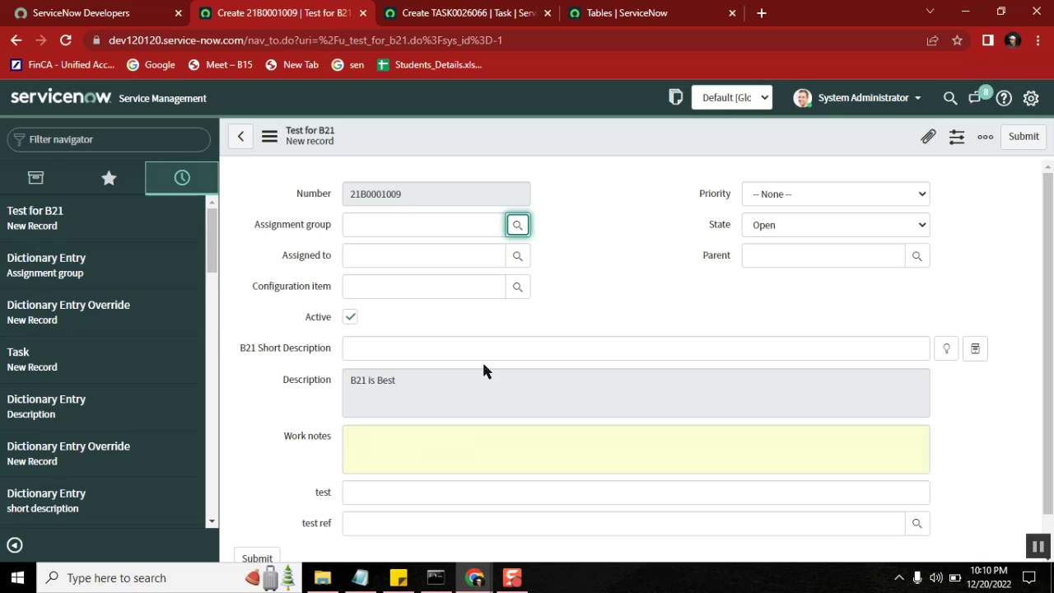
left_click(450, 13)
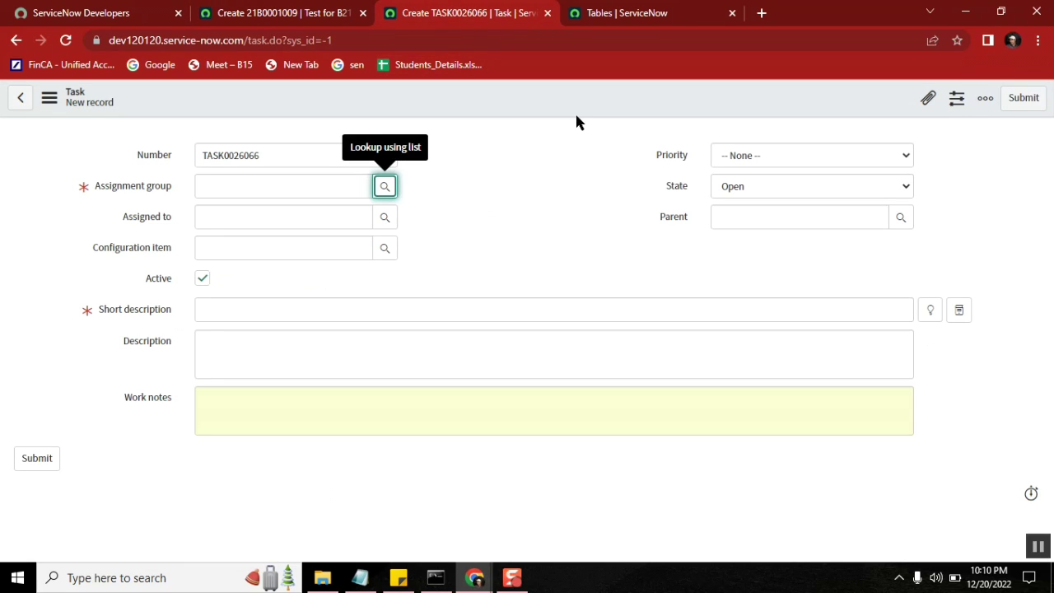
Step: Admit a waiting participant into the video meeting, then return to the Test for B21 form
left_click(475, 579)
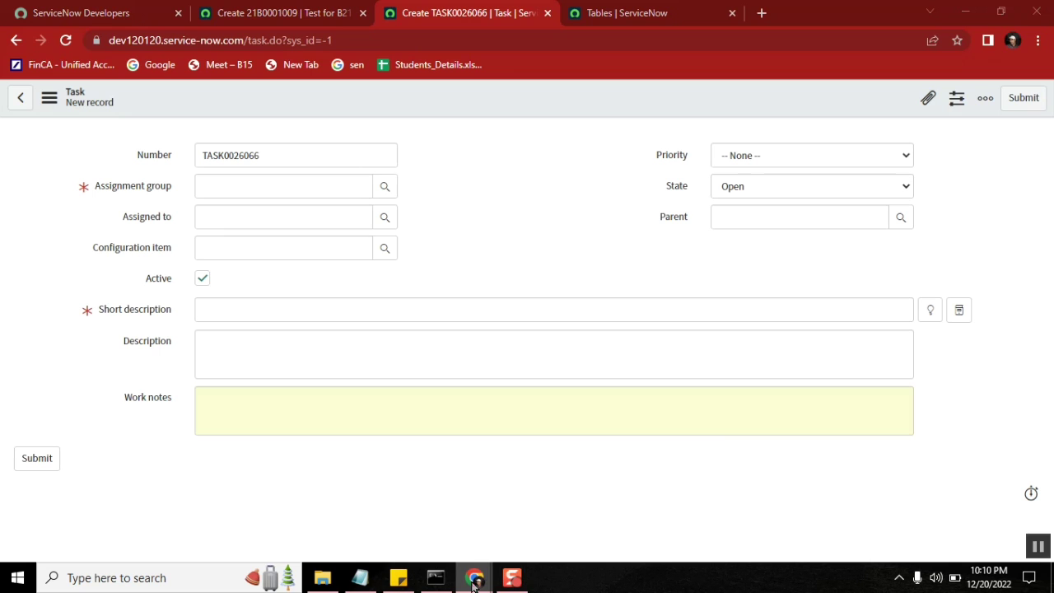
left_click(489, 489)
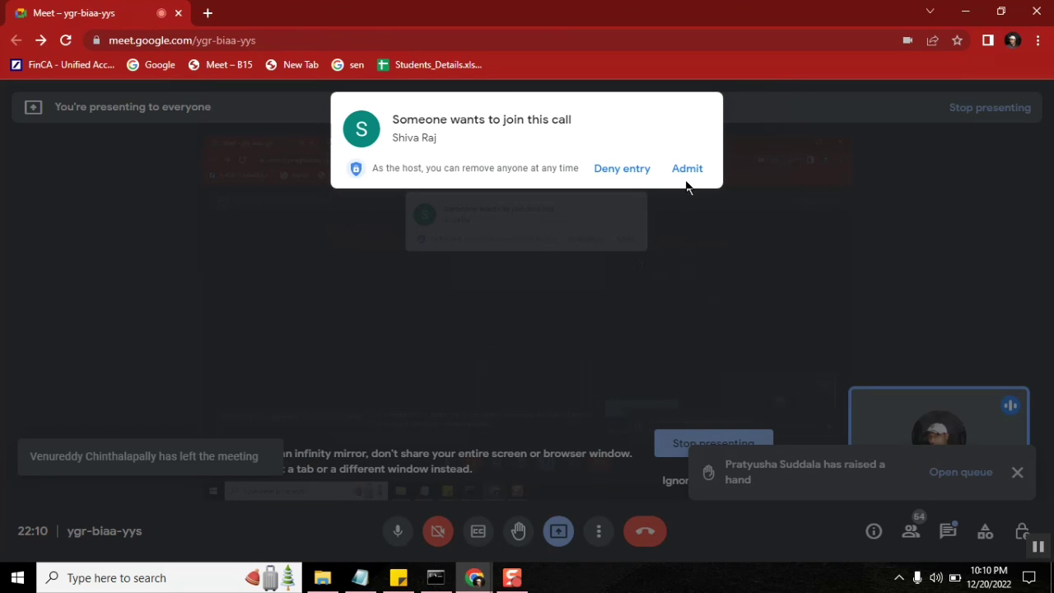
left_click(699, 168)
left_click(965, 11)
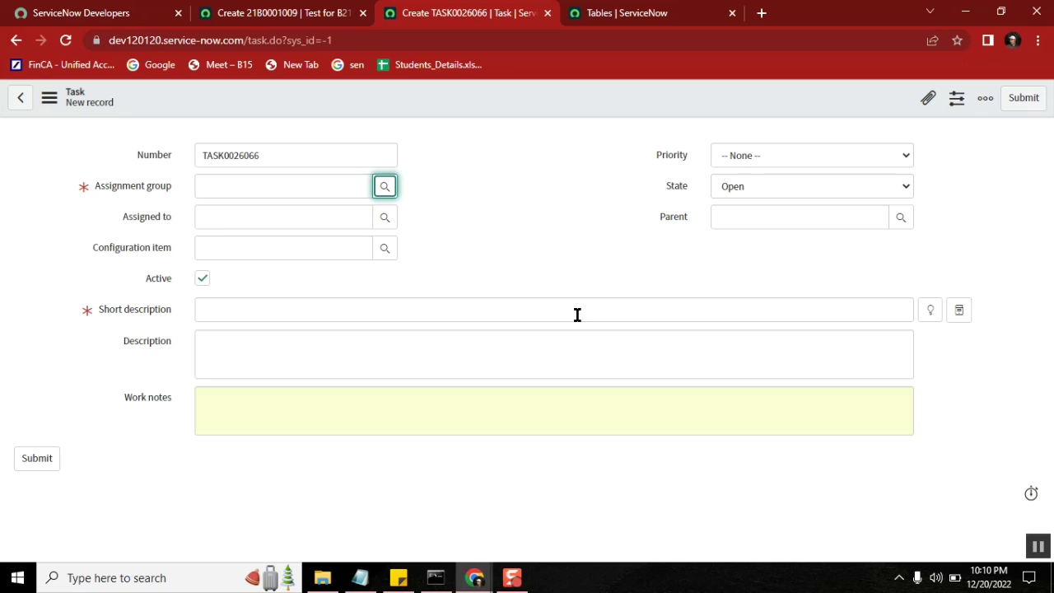
left_click(285, 15)
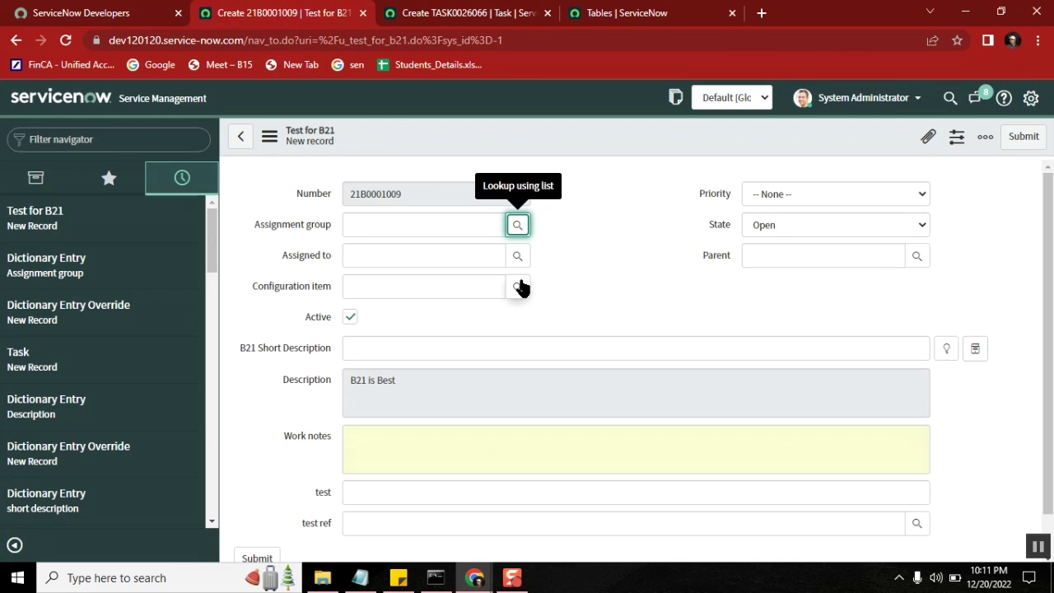
left_click(618, 242)
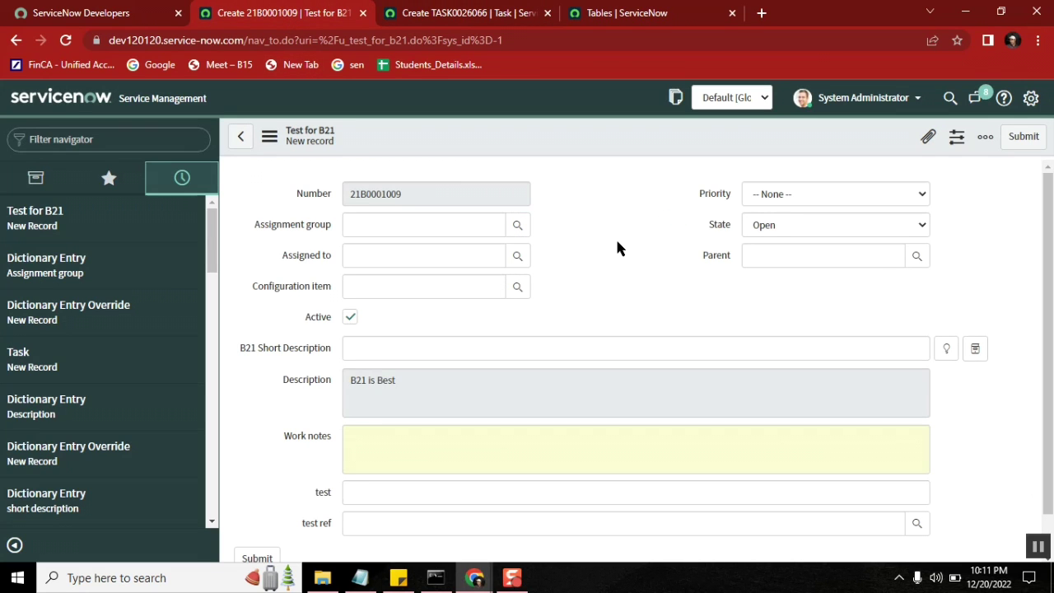